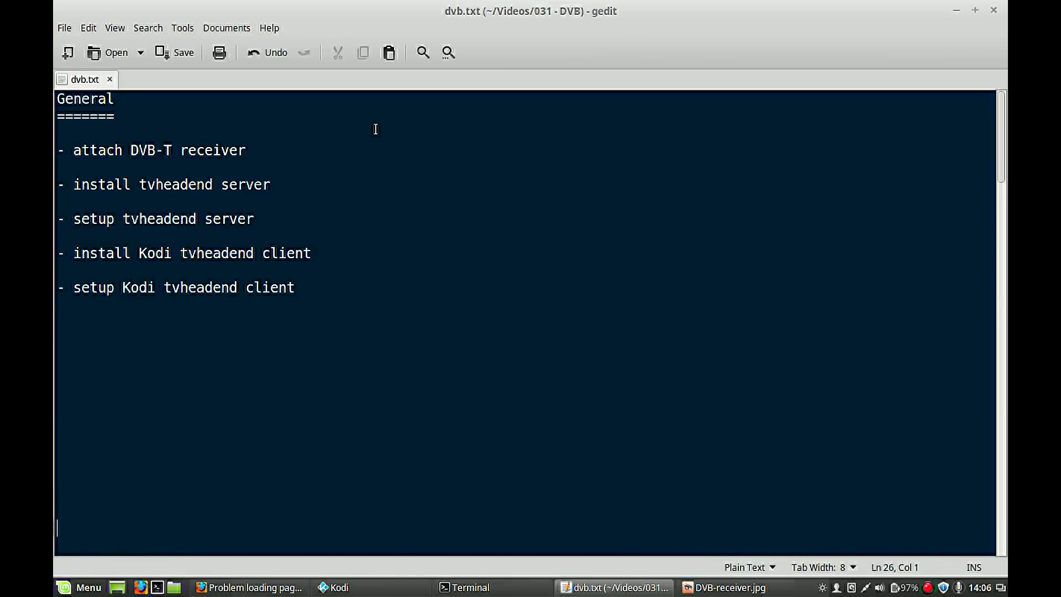
# - Select the 'attach receiver' step, then move down to the Hardware section of dvb.txt
pyautogui.doubleClick(202, 151)
pyautogui.hotkey('shift', 'Home')
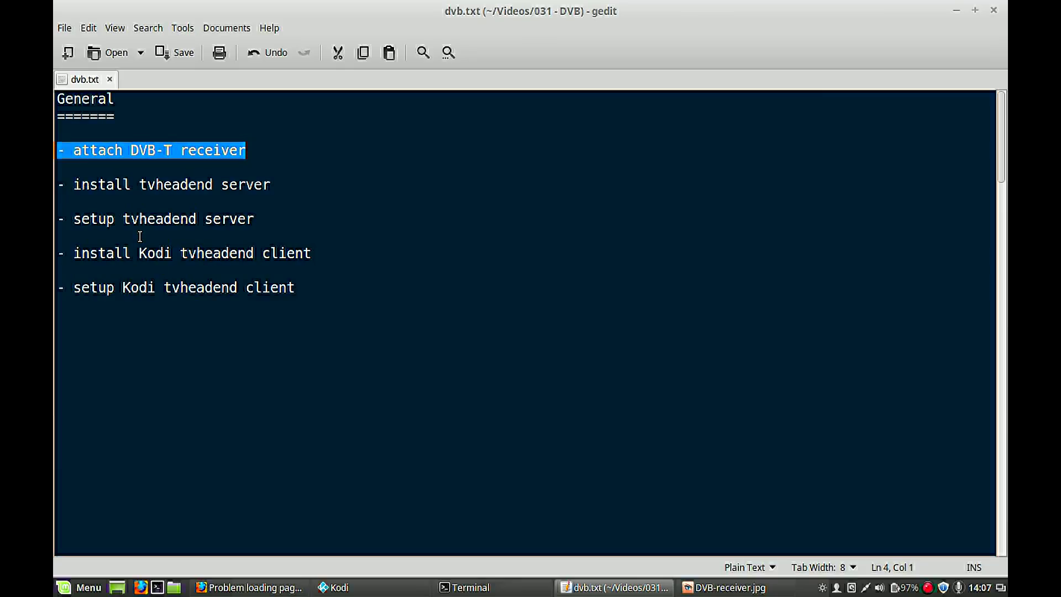
pyautogui.press('Down')
pyautogui.press('Down')
pyautogui.press('Down')
pyautogui.press('Down')
pyautogui.press('Down')
pyautogui.press('Down')
pyautogui.press('Down')
pyautogui.press('Down')
pyautogui.press('Down')
pyautogui.press('Down')
pyautogui.press('Down')
pyautogui.press('Down')
pyautogui.press('Down')
pyautogui.press('Down')
pyautogui.press('Down')
pyautogui.press('Down')
pyautogui.press('Down')
pyautogui.press('Down')
pyautogui.press('Down')
pyautogui.press('Down')
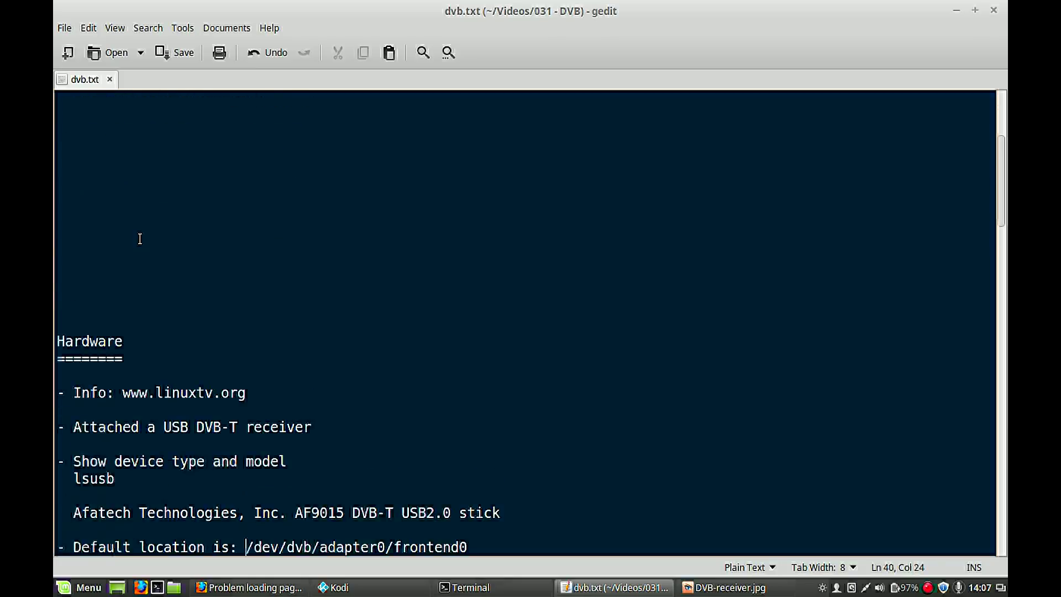
pyautogui.press('Down')
pyautogui.press('Down')
pyautogui.press('Down')
pyautogui.press('Down')
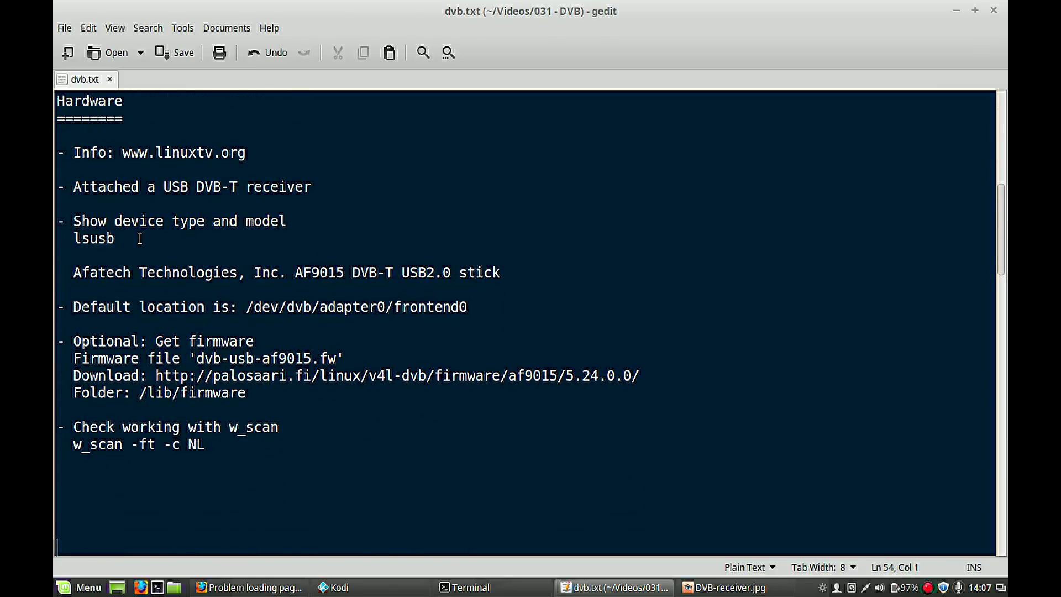
pyautogui.tripleClick(139, 160)
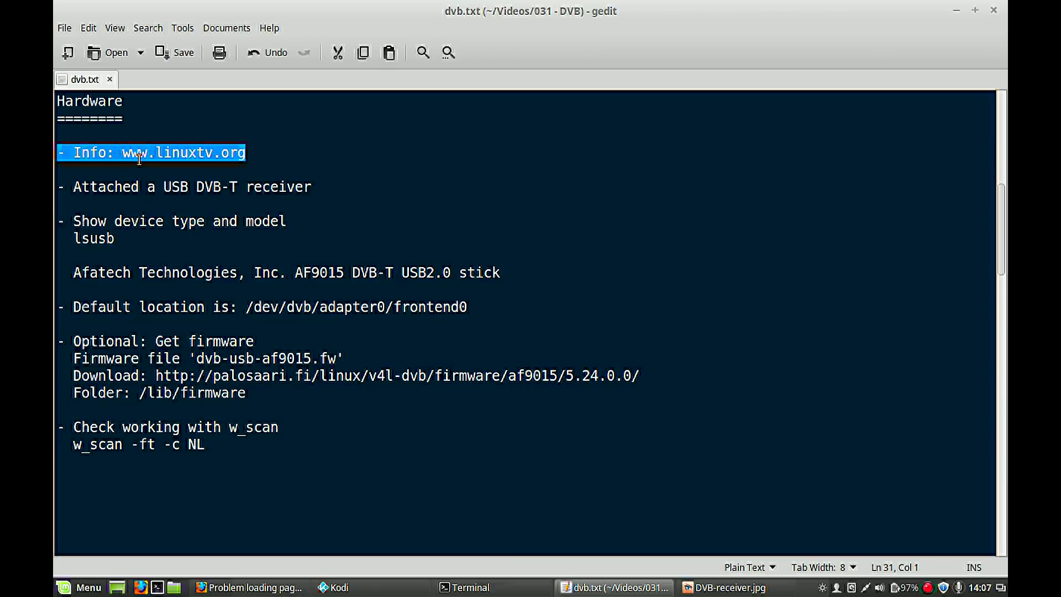
pyautogui.click(222, 188)
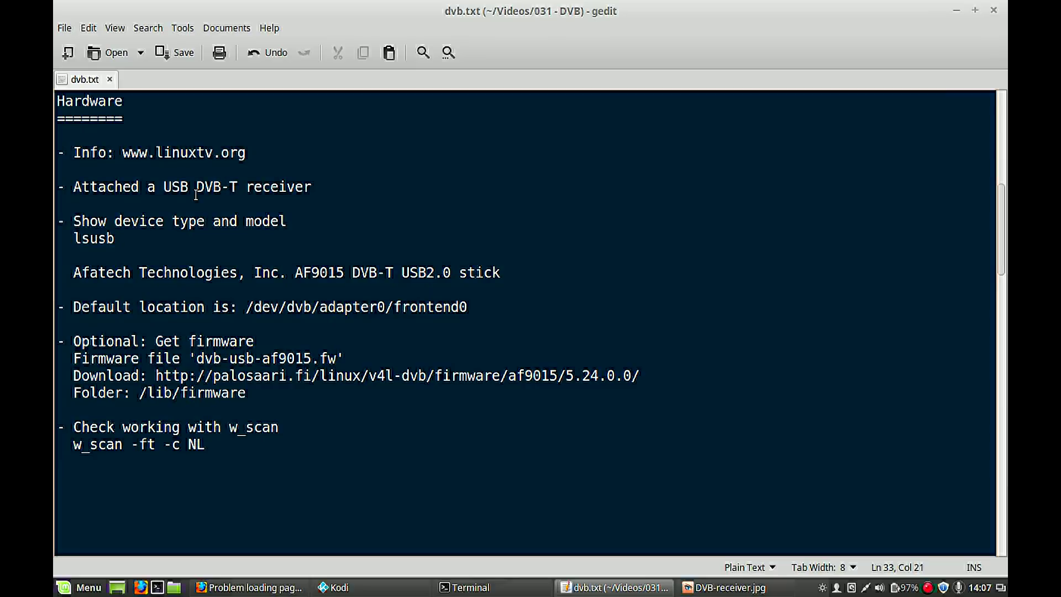
pyautogui.doubleClick(105, 237)
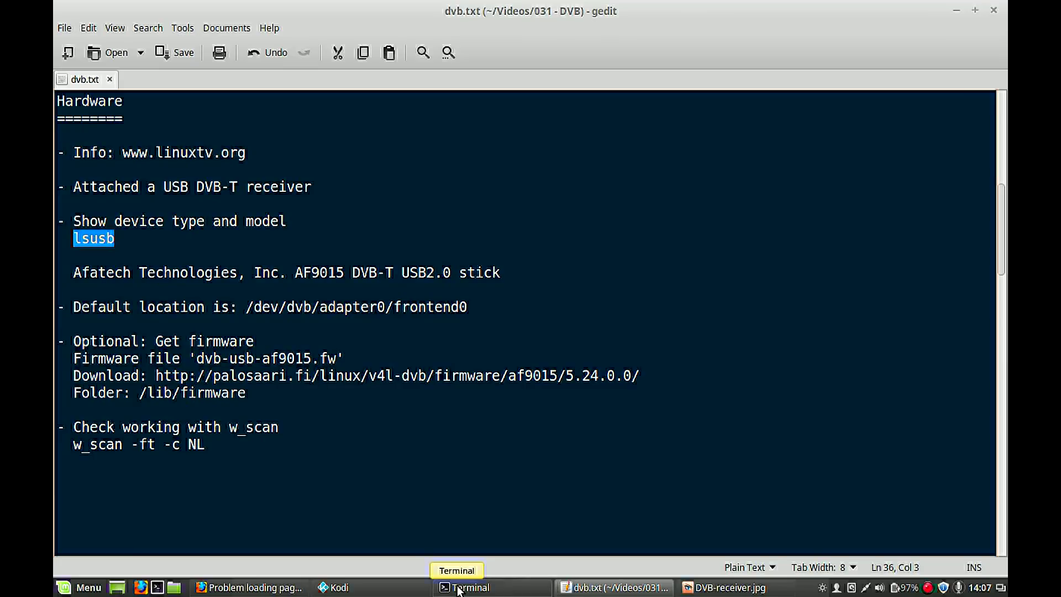
# - Run lsusb in Terminal, highlight the Afatech AF9015 DVB-T USB2.0 line, then return to dvb.txt
pyautogui.click(458, 588)
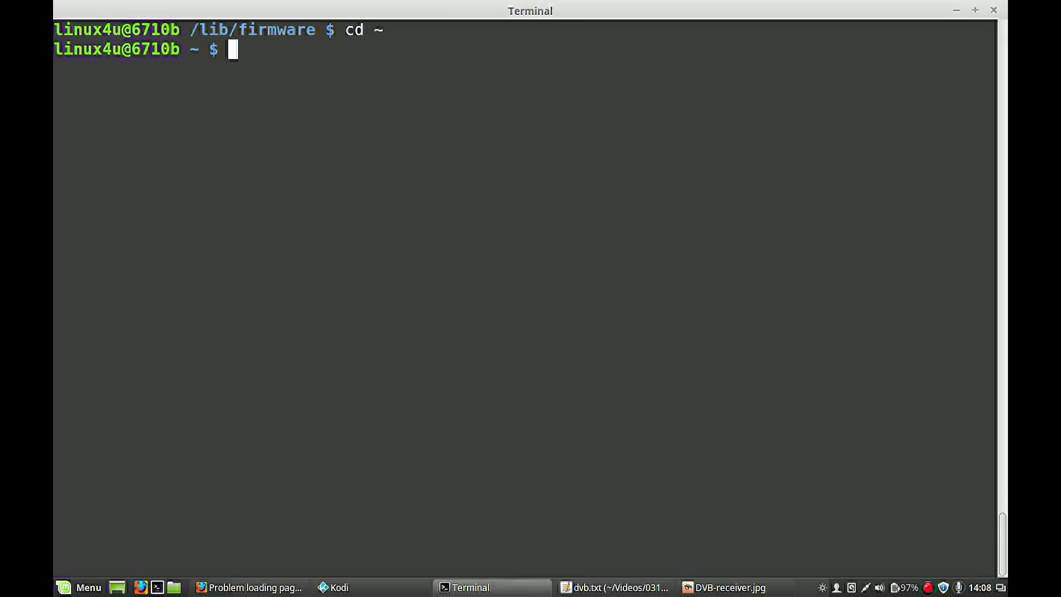
pyautogui.write('lsusb')
pyautogui.press('Return')
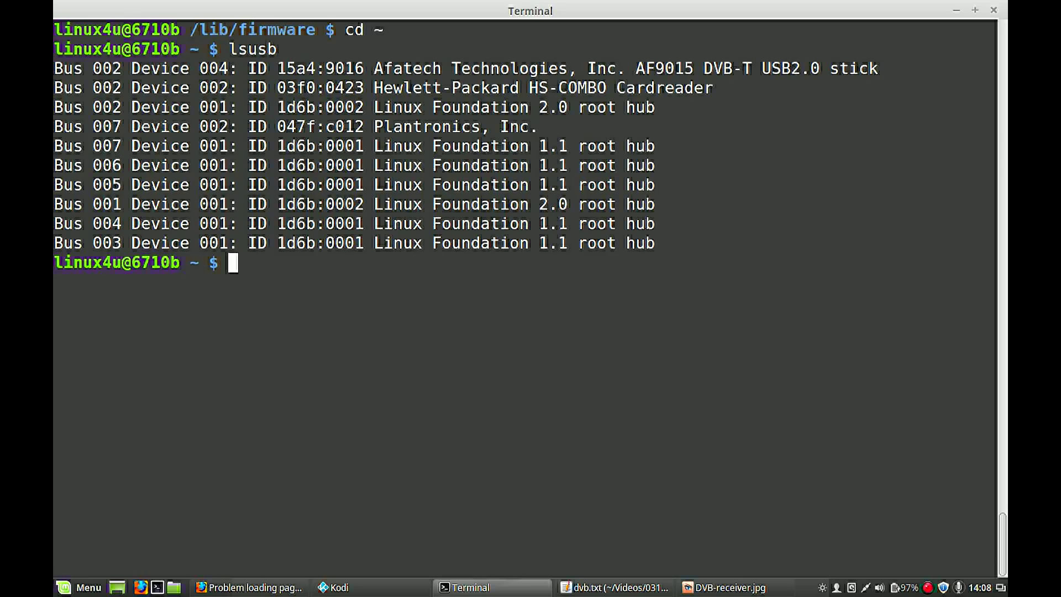
pyautogui.doubleClick(383, 70)
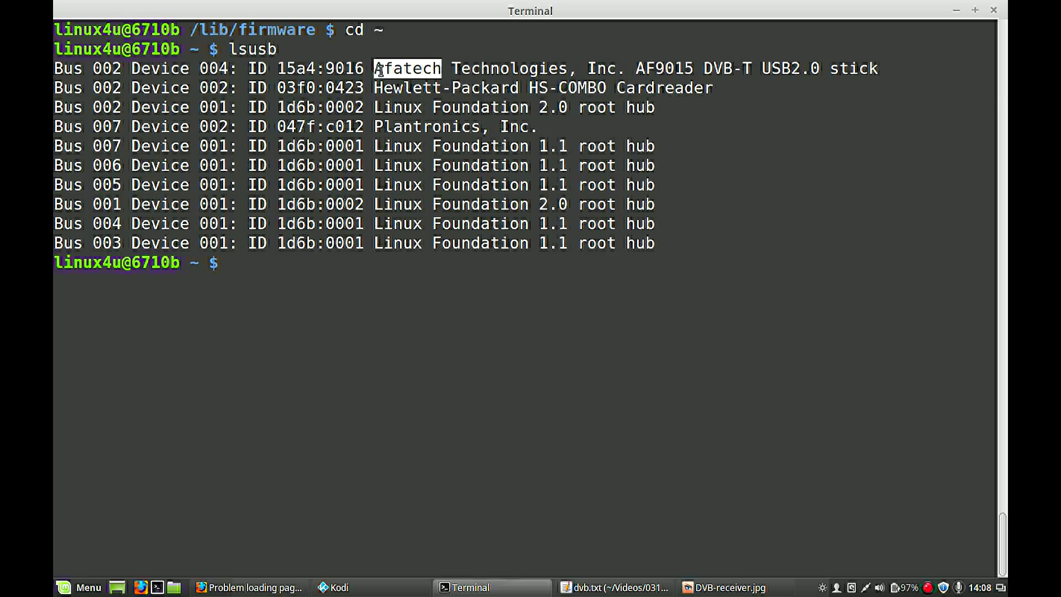
pyautogui.tripleClick(491, 69)
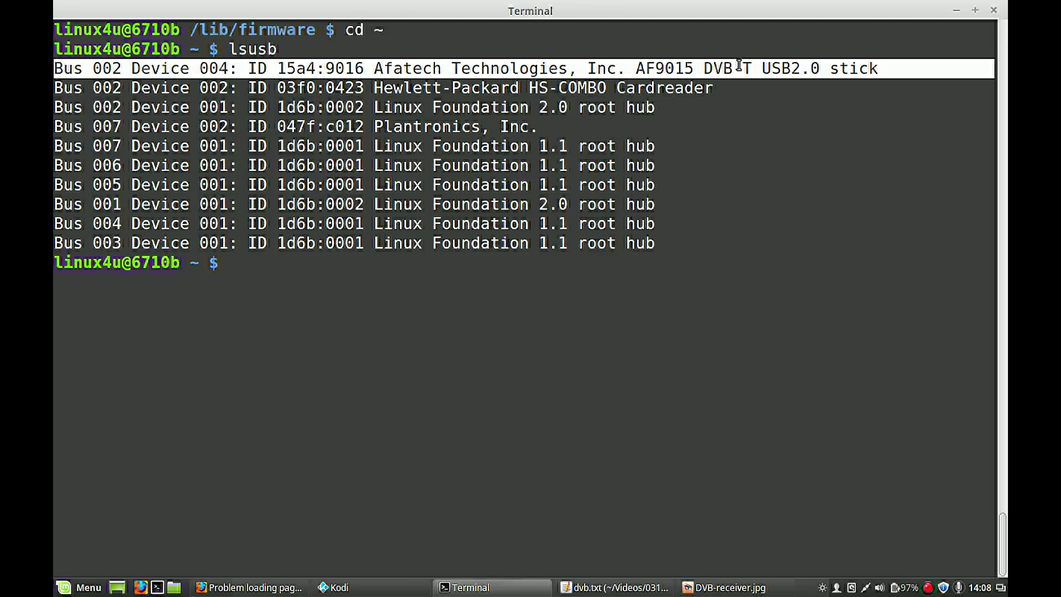
pyautogui.hotkey('alt', 'Tab')
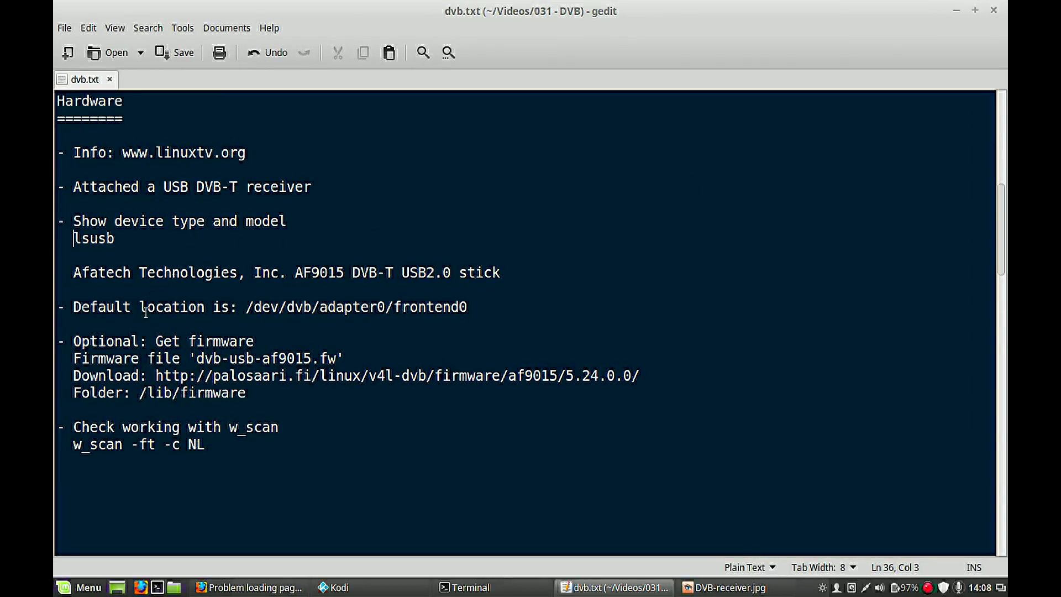
# - Copy the palosaari.fi af9015 firmware download URL from the 'Optional: Get firmware' notes
pyautogui.tripleClick(193, 341)
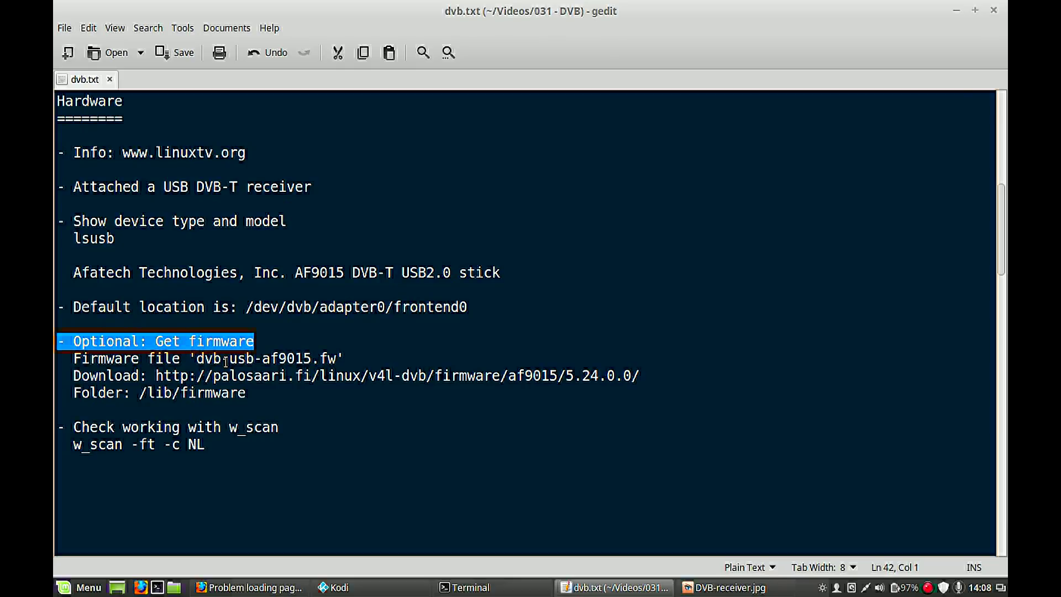
pyautogui.moveTo(155, 375); pyautogui.dragTo(639, 379)
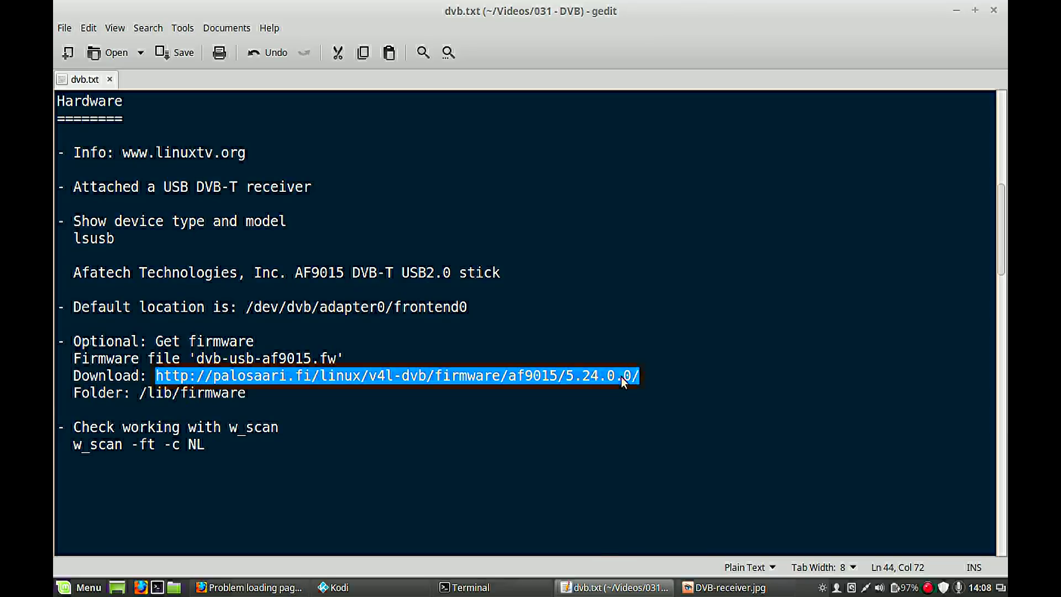
pyautogui.rightClick(621, 376)
pyautogui.click(671, 456)
# - Load the copied firmware URL in a new Firefox tab to show the af9015 5.24.0.0 index
pyautogui.click(252, 588)
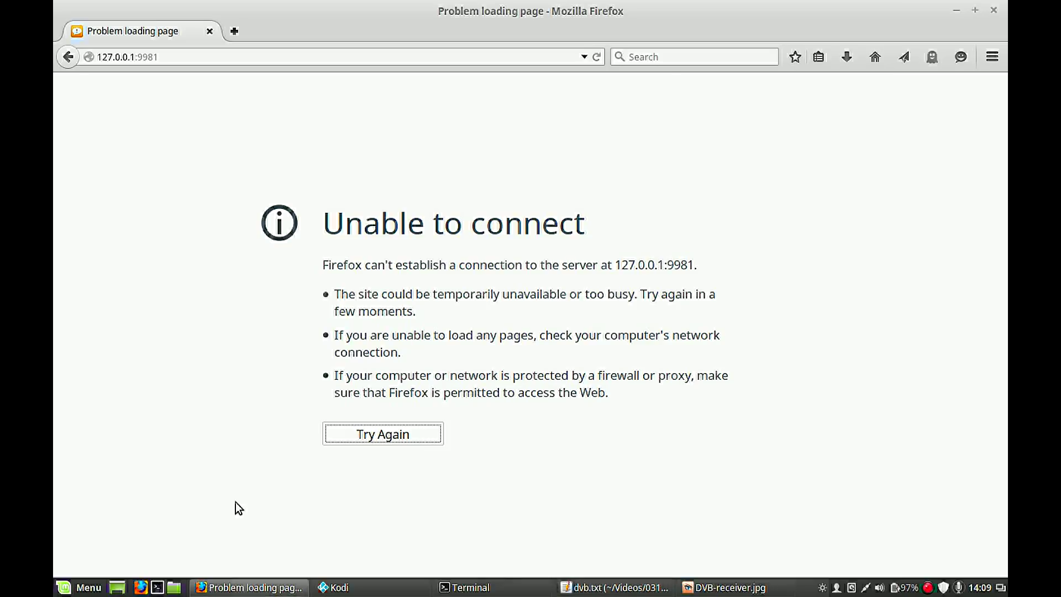
pyautogui.click(234, 31)
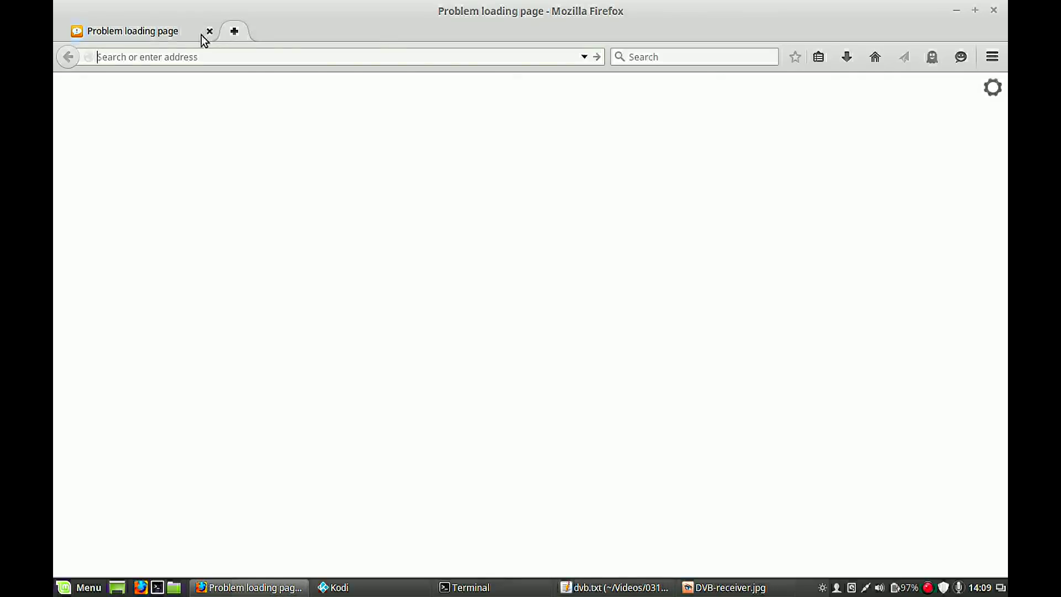
pyautogui.hotkey('ctrl', 'v')
pyautogui.press('Return')
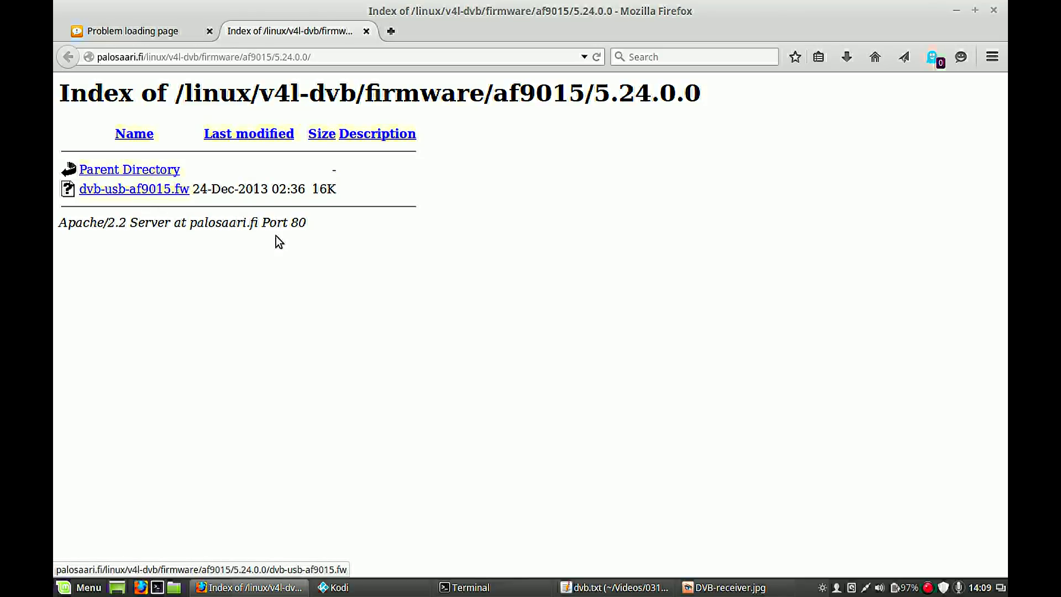
pyautogui.click(467, 587)
# - Change to /lib/firmware and list the dvb* firmware files with ls -l
pyautogui.write('cd /')
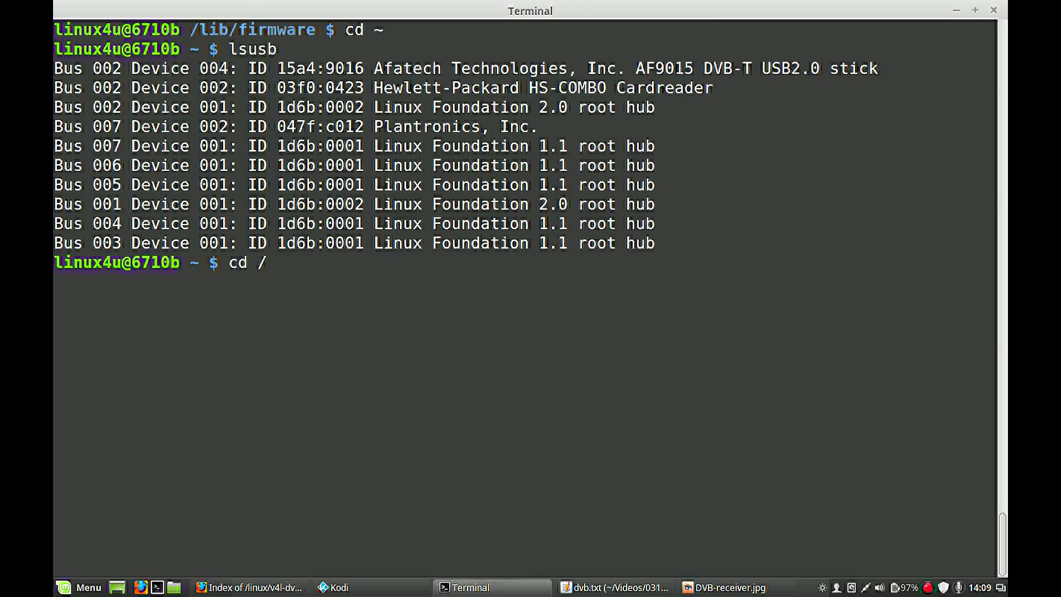
pyautogui.write('lib/fir')
pyautogui.press('Tab')
pyautogui.press('Return')
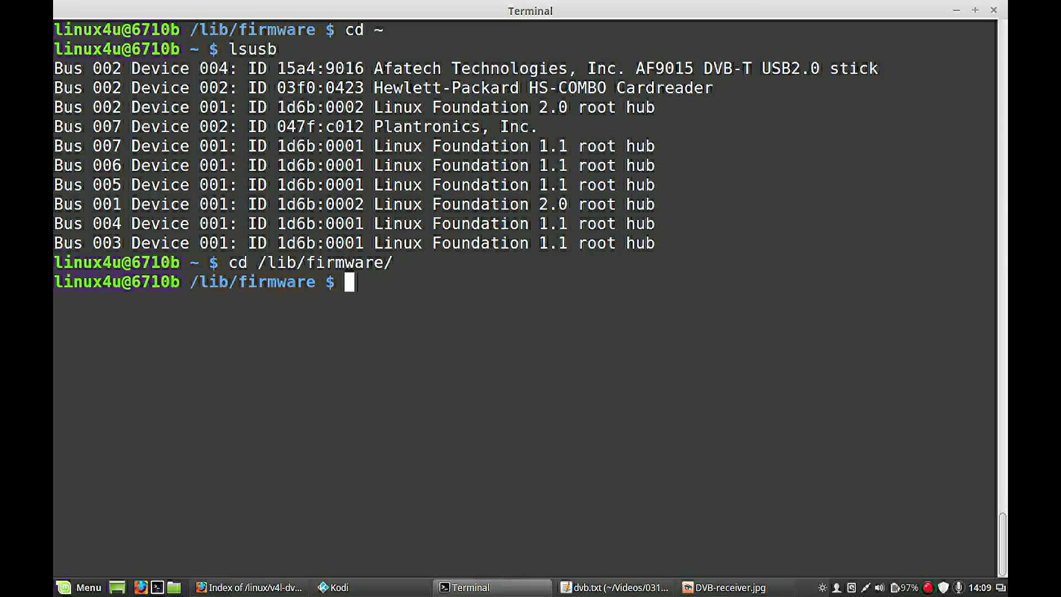
pyautogui.write('ls -l')
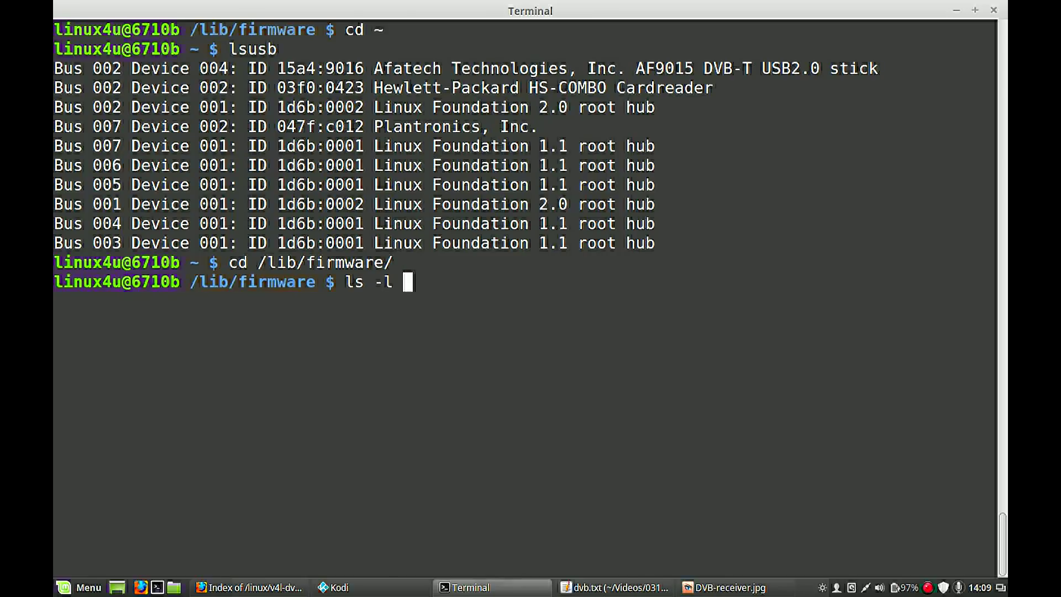
pyautogui.write('dv')
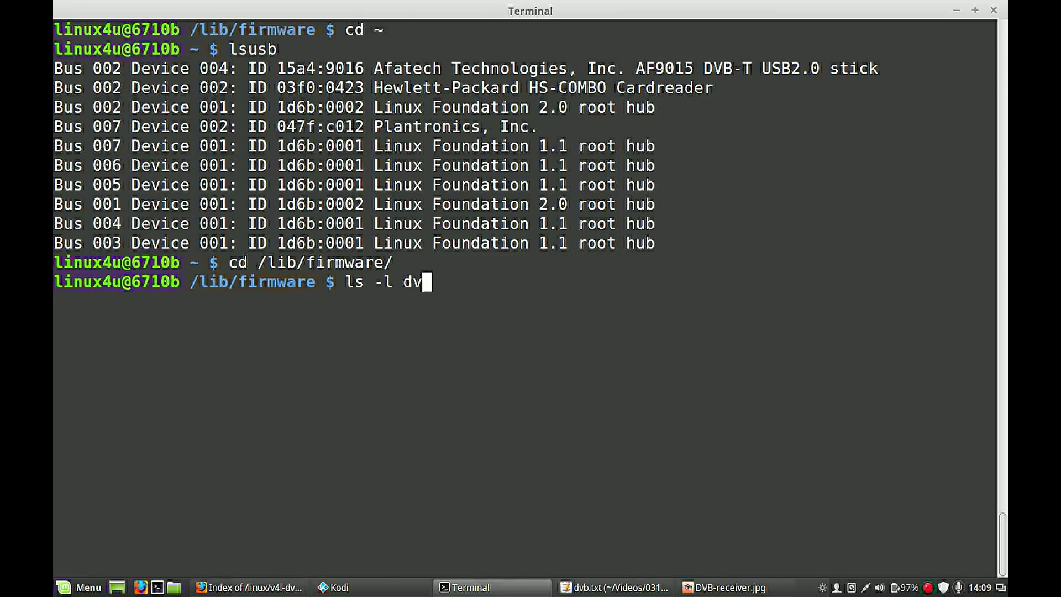
pyautogui.write('b*')
pyautogui.press('Return')
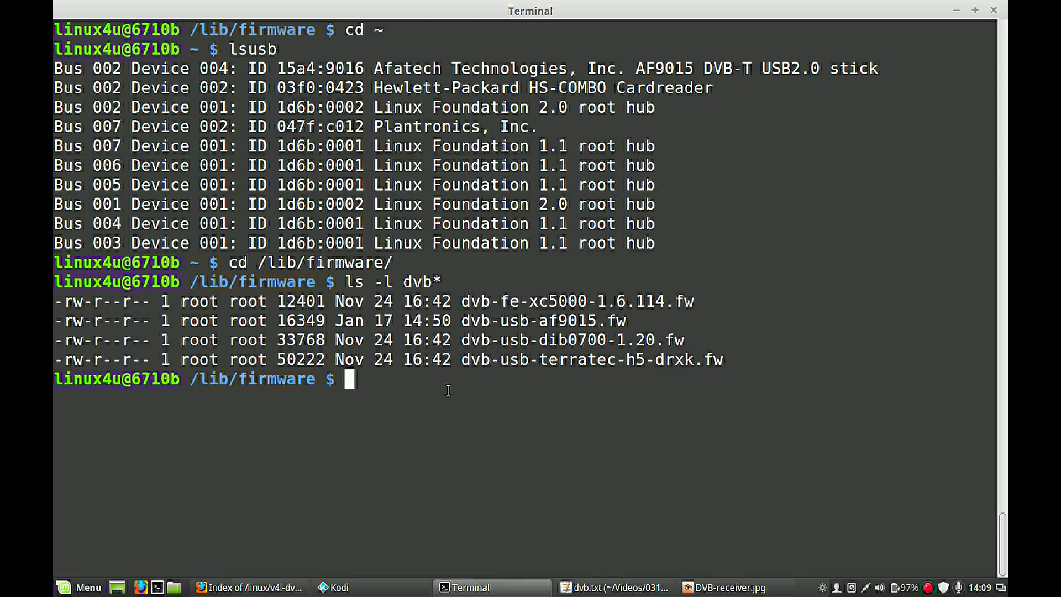
# - Compare the local dvb-usb-af9015.fw (16349 bytes) with the Firefox firmware page, then return to dvb.txt
pyautogui.tripleClick(544, 319)
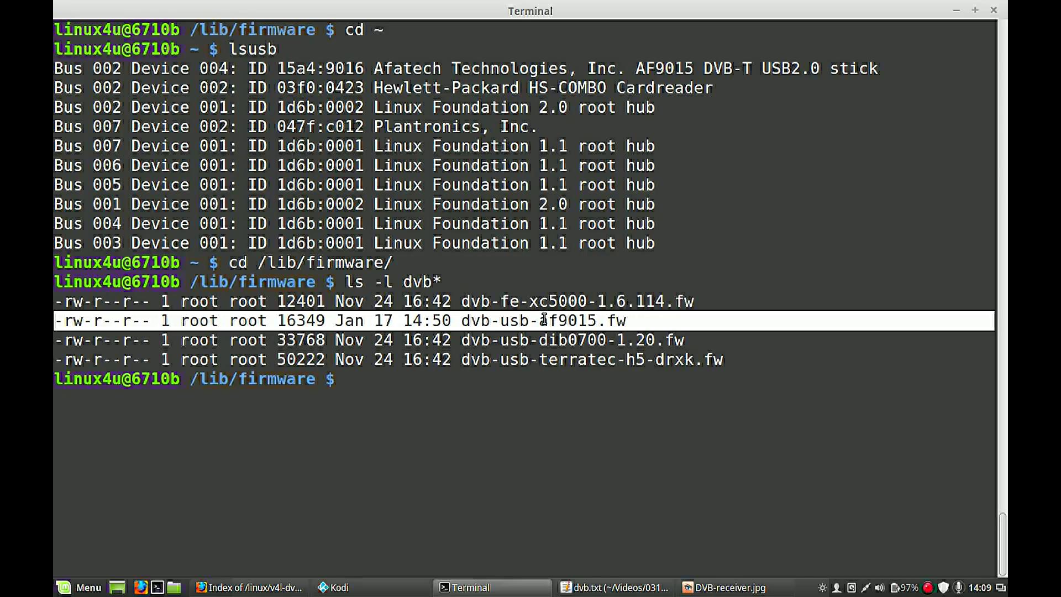
pyautogui.hotkey('alt', 'Tab')
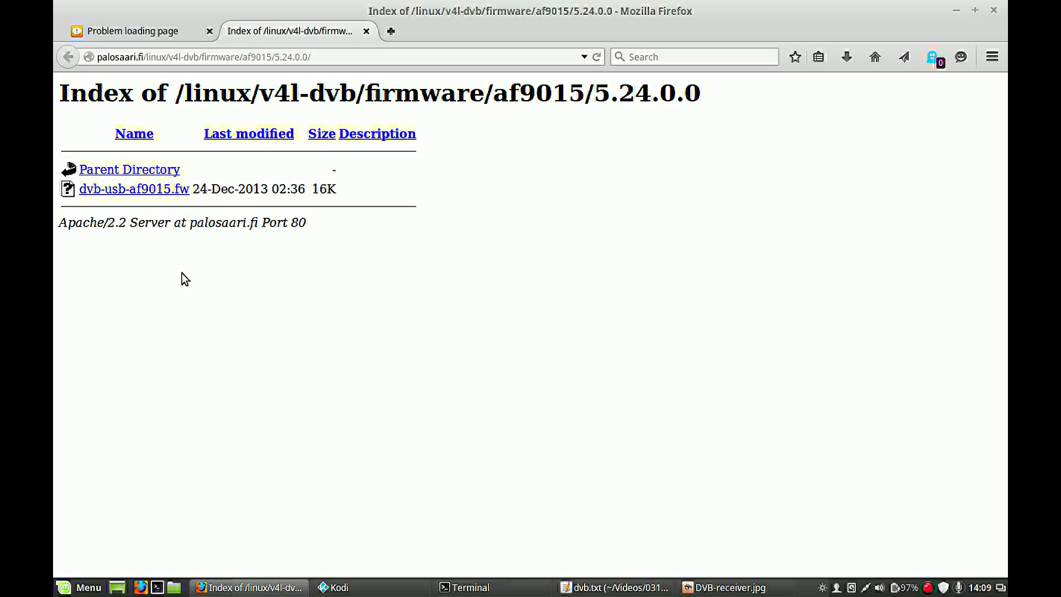
pyautogui.hotkey('alt', 'Tab')
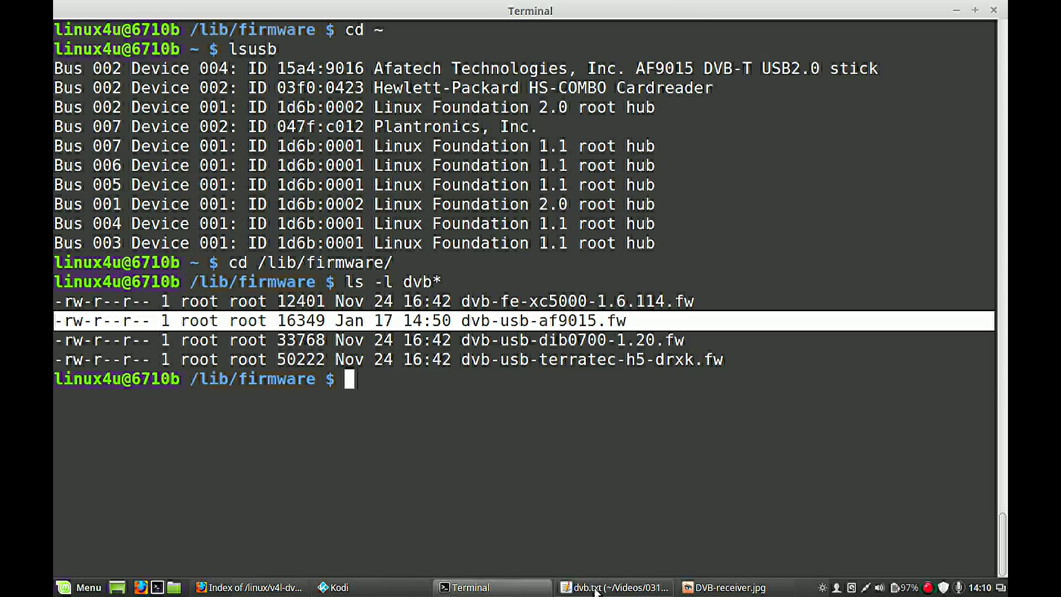
pyautogui.click(472, 589)
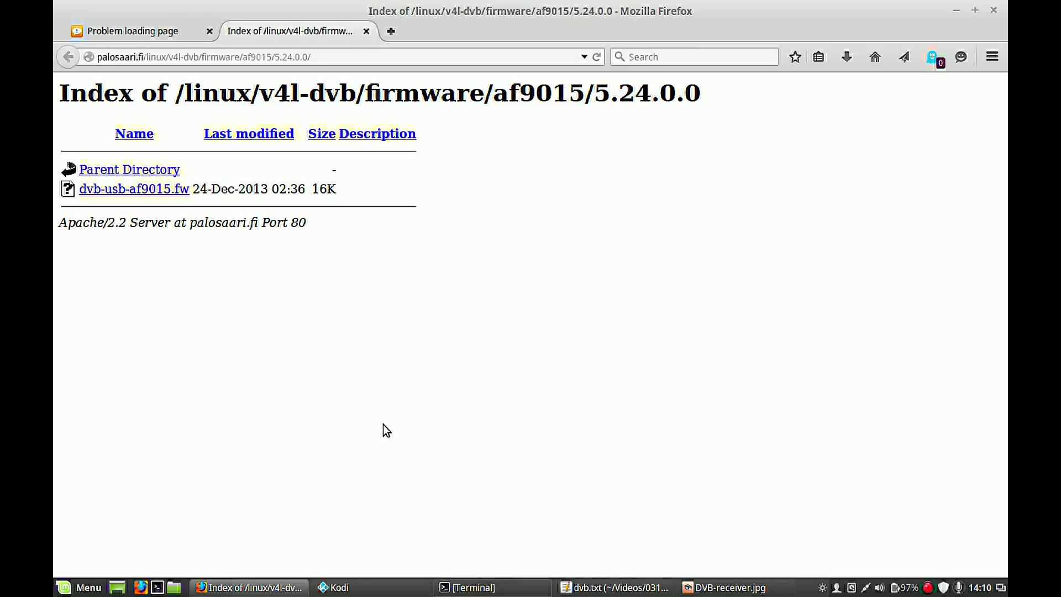
pyautogui.click(481, 591)
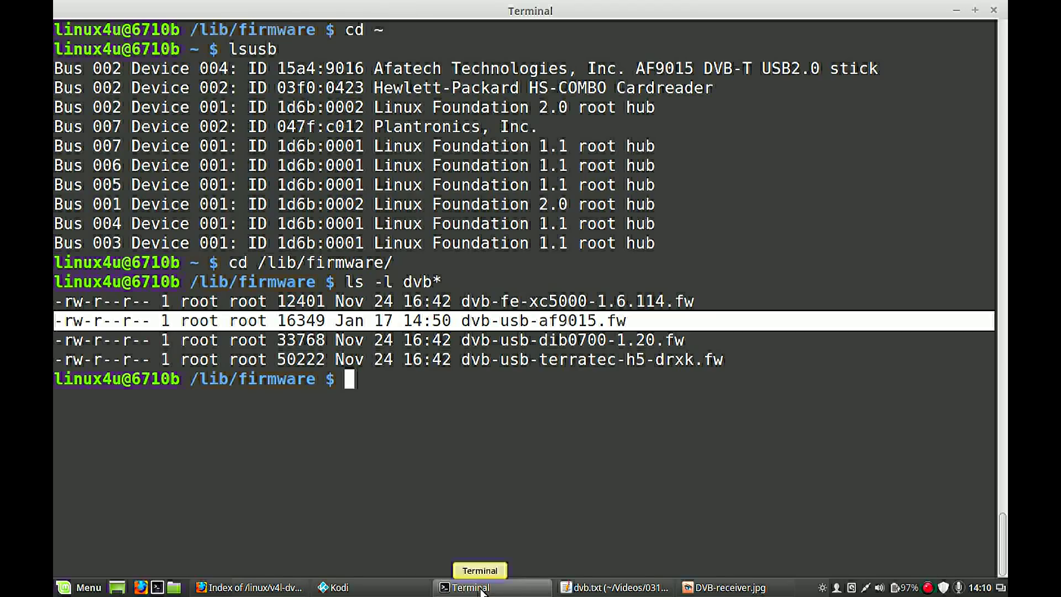
pyautogui.click(648, 589)
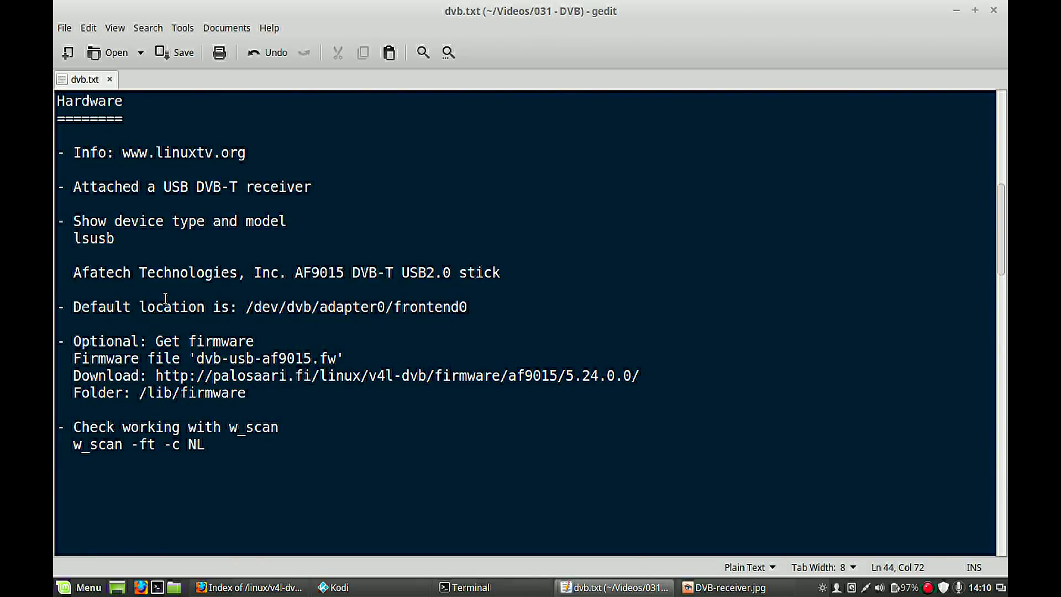
# - Select and copy the 'w_scan -ft -c NL' command line from the notes
pyautogui.tripleClick(110, 443)
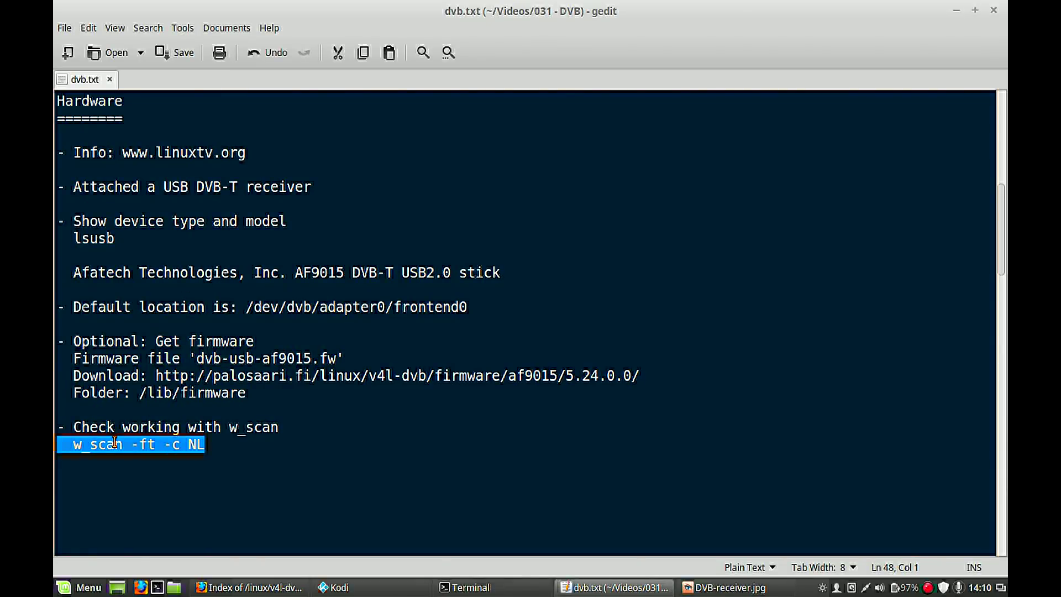
pyautogui.click(148, 444)
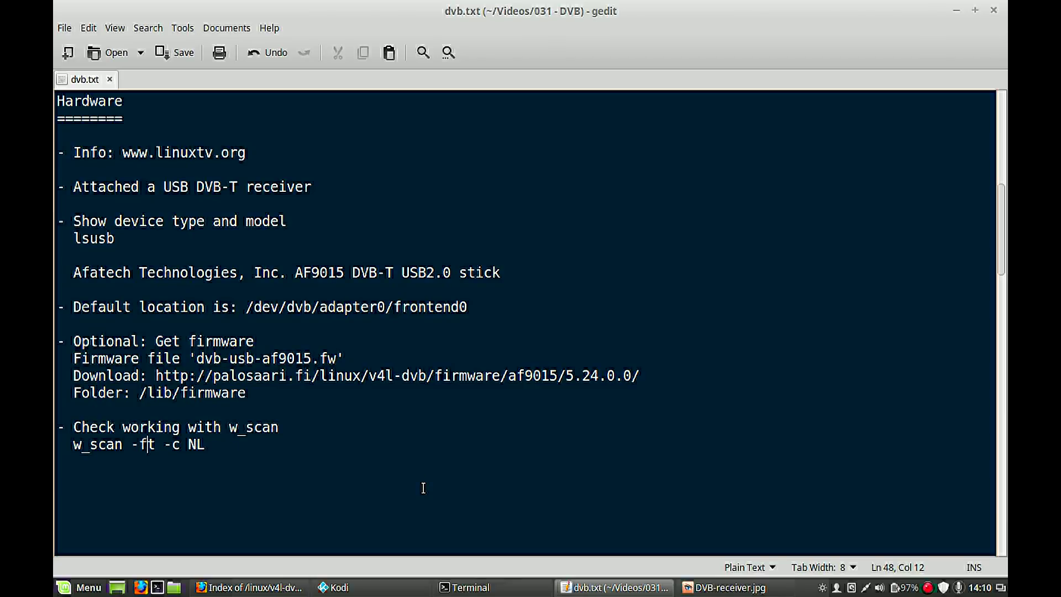
pyautogui.moveTo(196, 445); pyautogui.dragTo(166, 451)
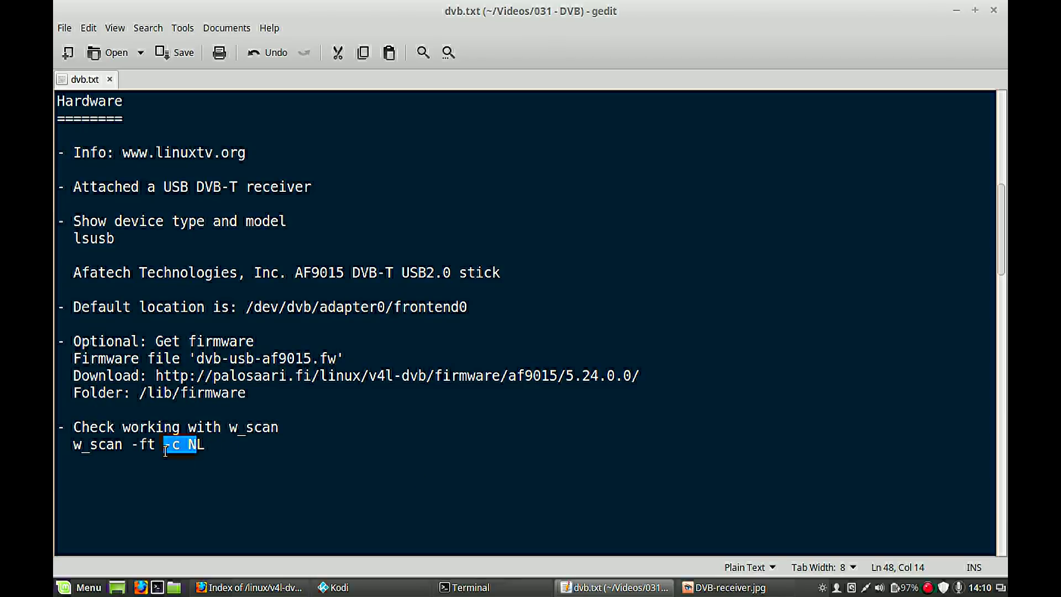
pyautogui.click(205, 445)
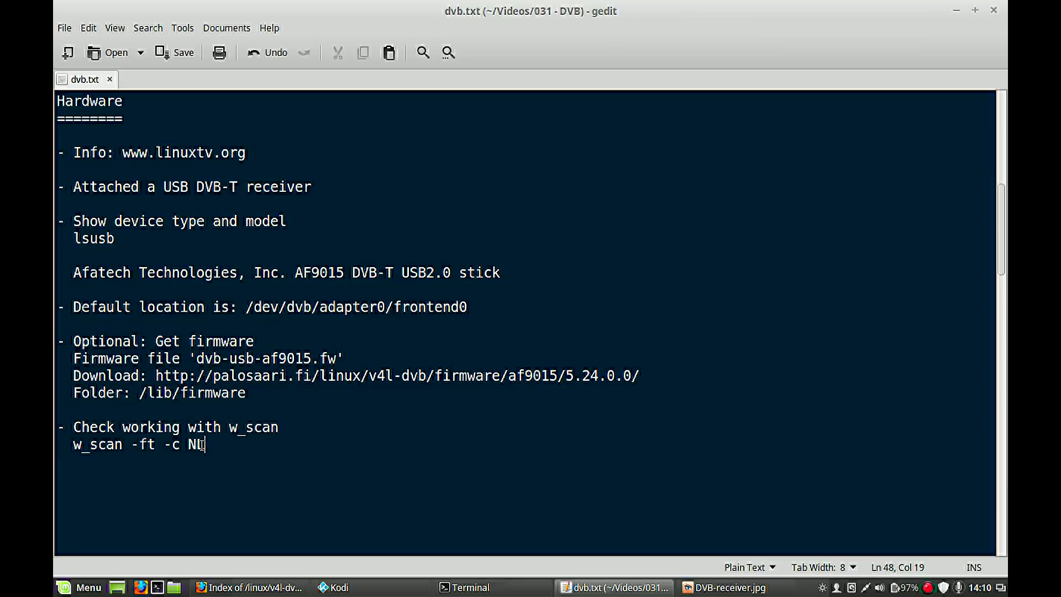
pyautogui.moveTo(205, 445); pyautogui.dragTo(74, 446)
pyautogui.rightClick(94, 448)
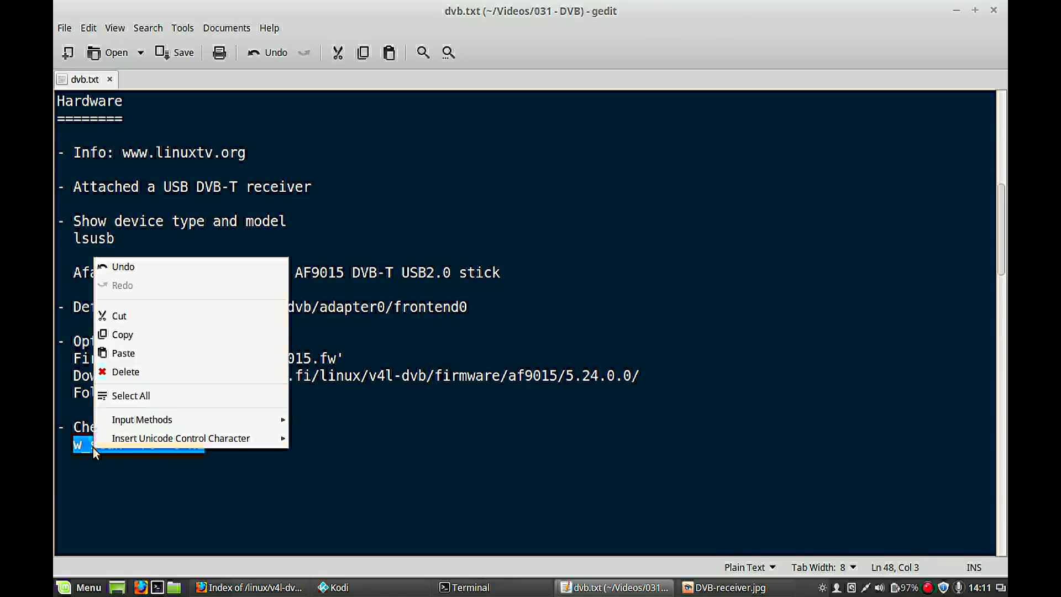
pyautogui.click(137, 335)
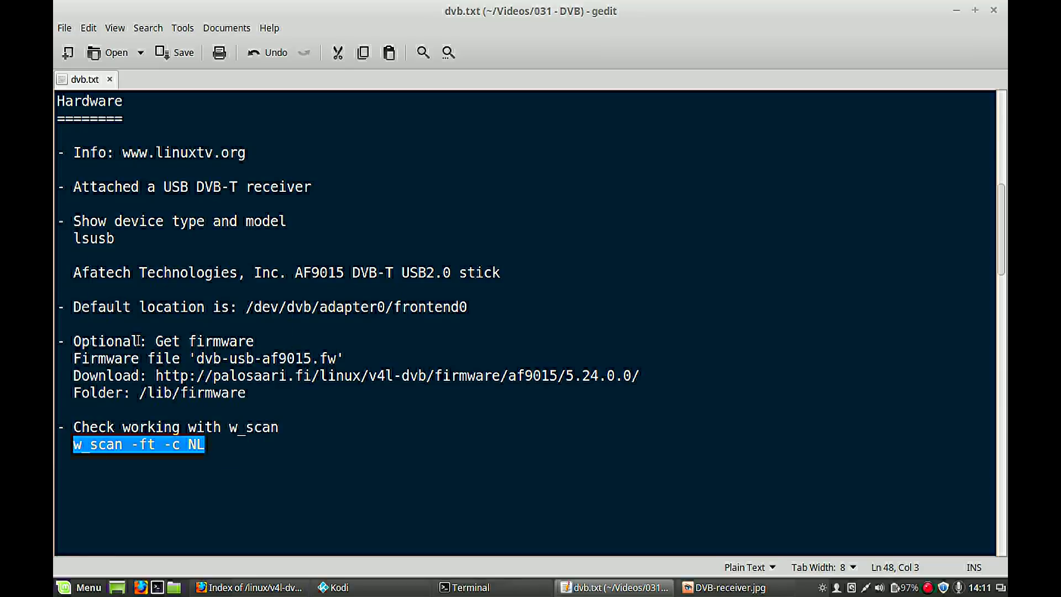
# - Paste and run w_scan -ft -c NL in Terminal, then interrupt it with 0 services found
pyautogui.click(475, 590)
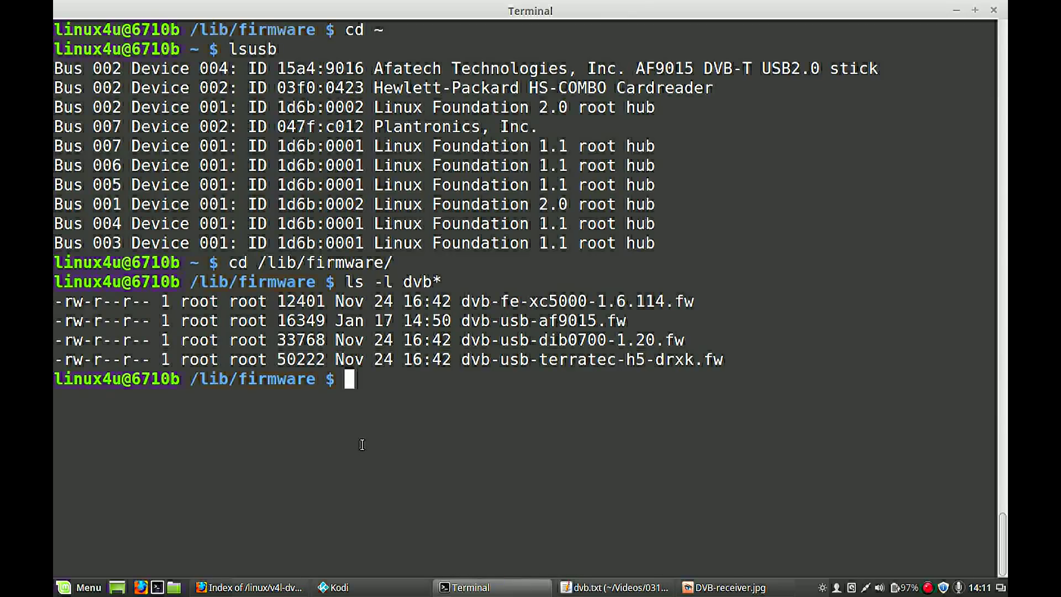
pyautogui.rightClick(346, 413)
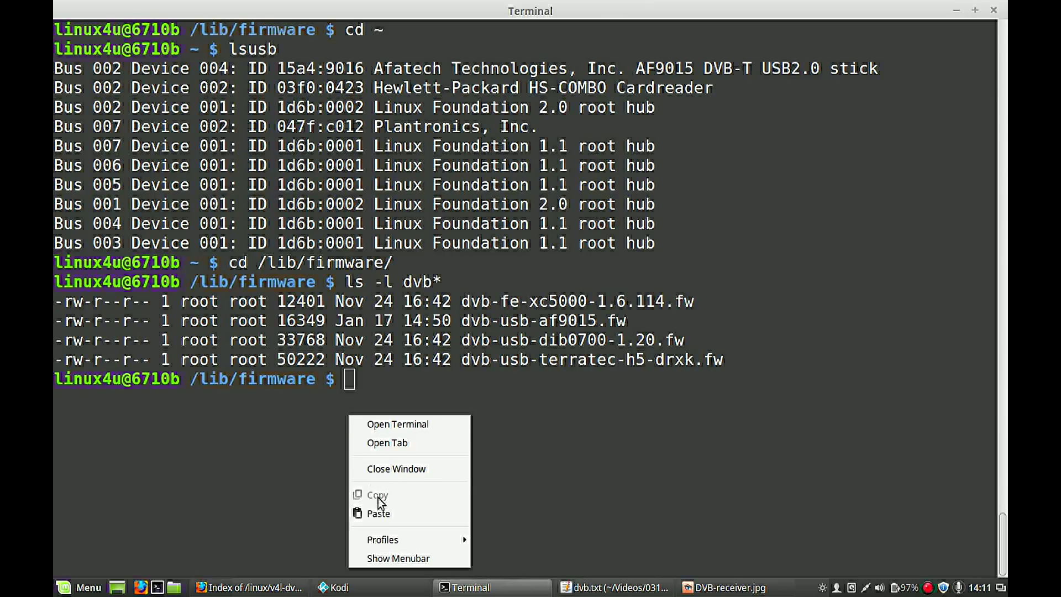
pyautogui.click(389, 515)
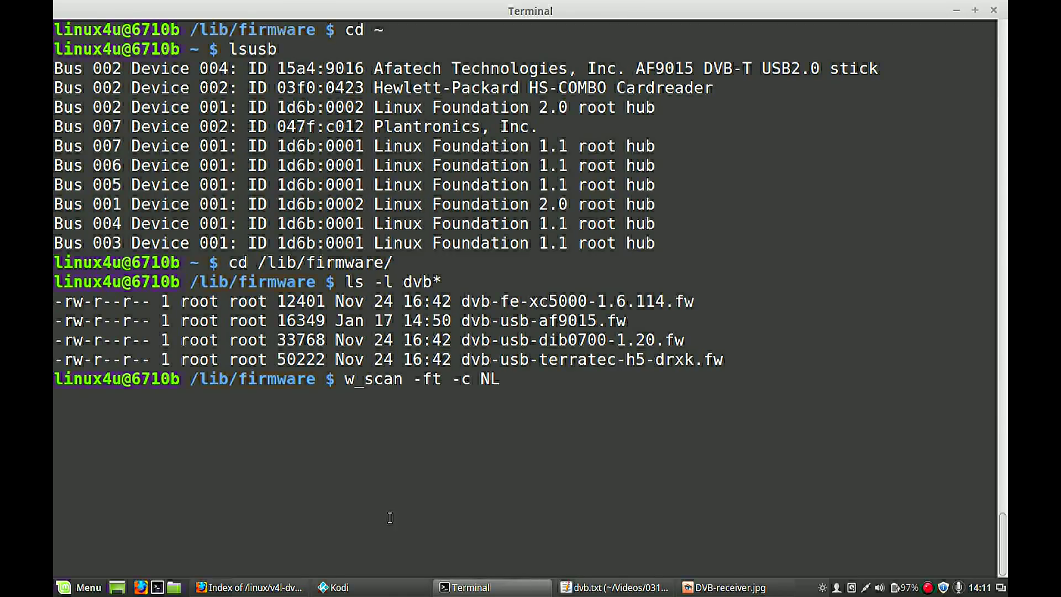
pyautogui.press('Return')
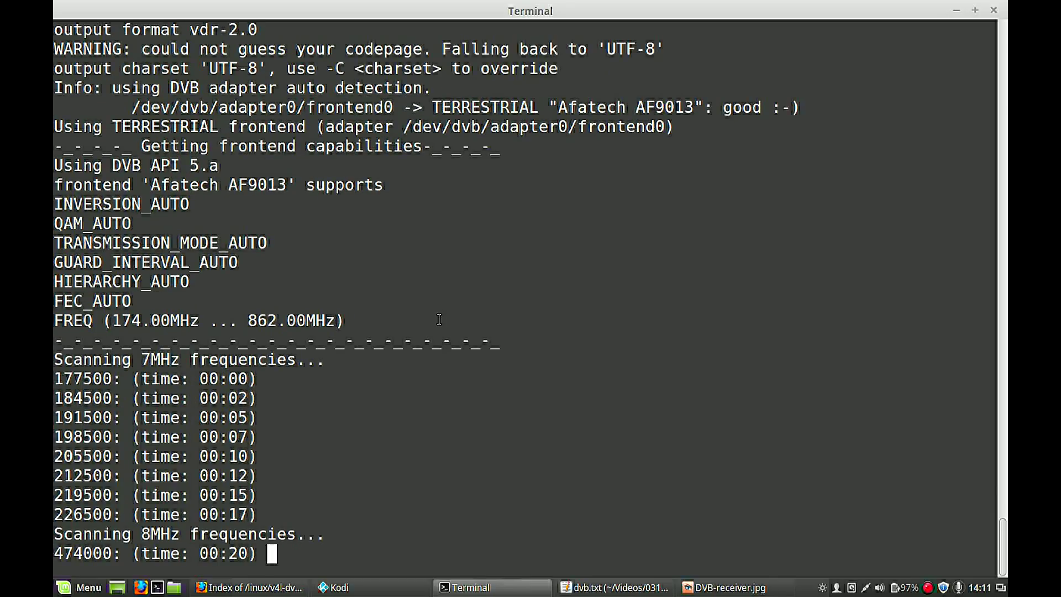
pyautogui.hotkey('ctrl', 'c')
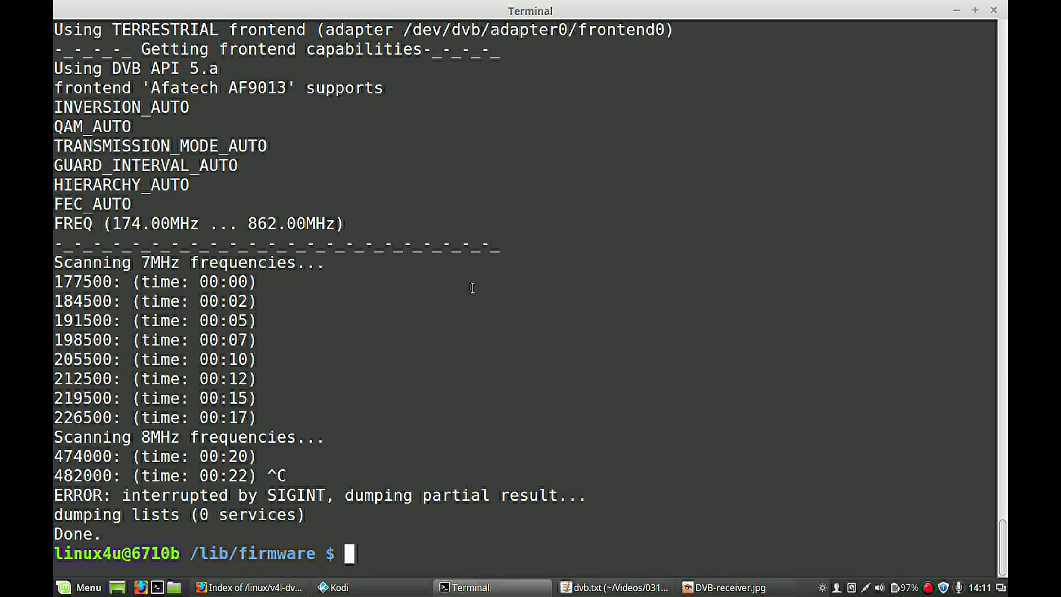
pyautogui.click(600, 587)
# - Deselect the w_scan line and move down to the 'Install tvheadend Server' notes
pyautogui.click(300, 256)
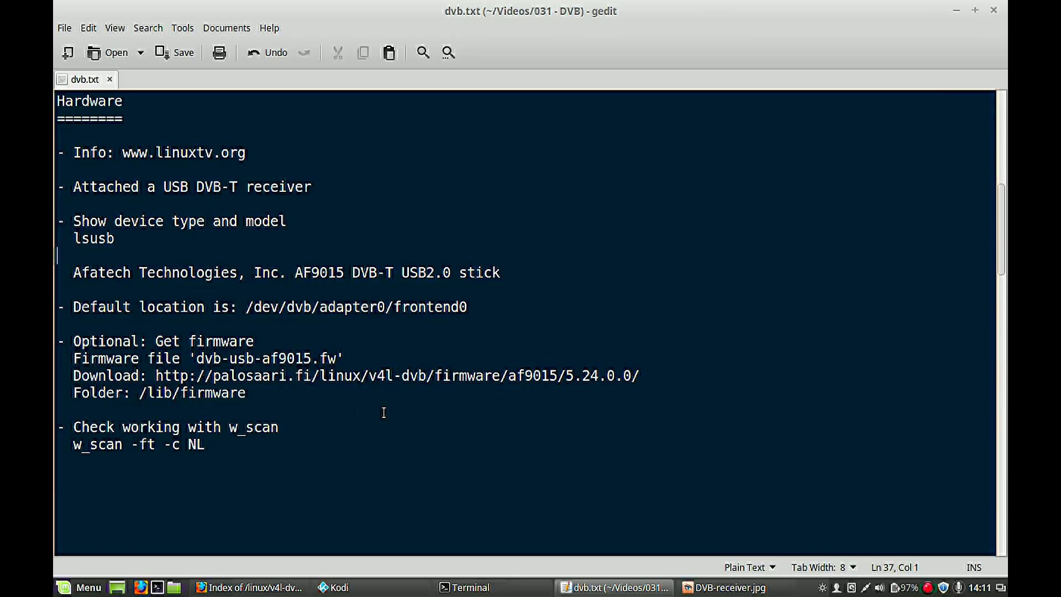
pyautogui.press('Down')
pyautogui.press('Down')
pyautogui.press('Down')
pyautogui.press('Down')
pyautogui.press('Down')
pyautogui.press('Down')
pyautogui.press('Down')
pyautogui.press('Down')
pyautogui.press('Down')
pyautogui.press('Down')
pyautogui.press('Down')
pyautogui.press('Down')
pyautogui.press('Down')
pyautogui.press('Down')
pyautogui.press('Down')
pyautogui.press('Down')
pyautogui.press('Down')
pyautogui.press('Down')
pyautogui.press('Down')
pyautogui.press('Down')
pyautogui.press('Down')
pyautogui.press('Down')
pyautogui.press('Down')
pyautogui.press('Down')
pyautogui.press('Down')
pyautogui.press('Down')
pyautogui.press('Down')
pyautogui.press('Down')
pyautogui.press('Down')
pyautogui.press('Down')
pyautogui.press('Down')
pyautogui.press('Down')
pyautogui.press('Down')
pyautogui.press('Down')
pyautogui.press('Down')
pyautogui.press('Down')
pyautogui.press('Down')
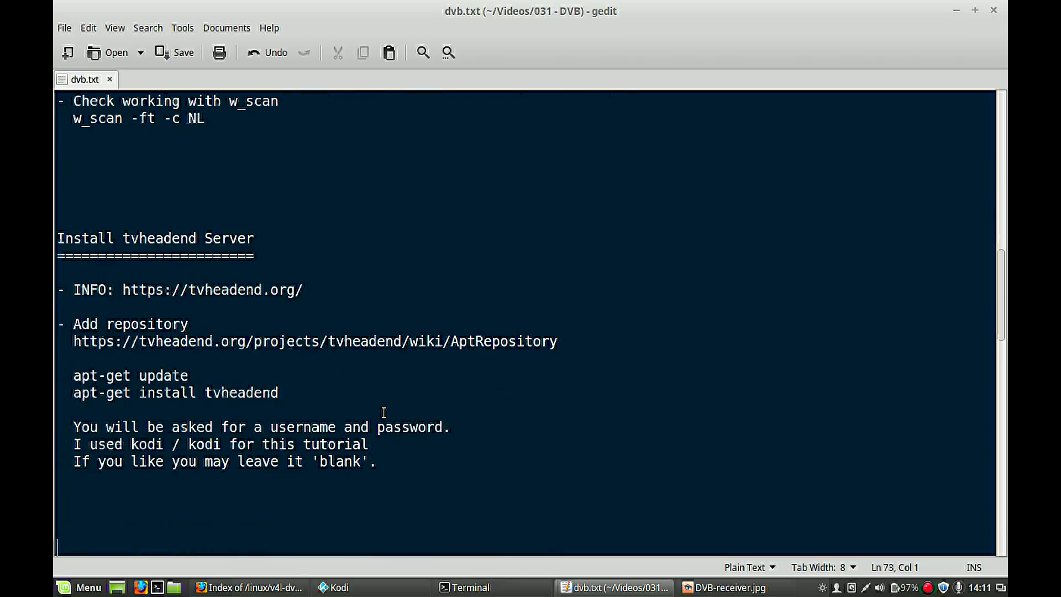
pyautogui.press('Down')
pyautogui.press('Down')
pyautogui.press('Down')
pyautogui.press('Down')
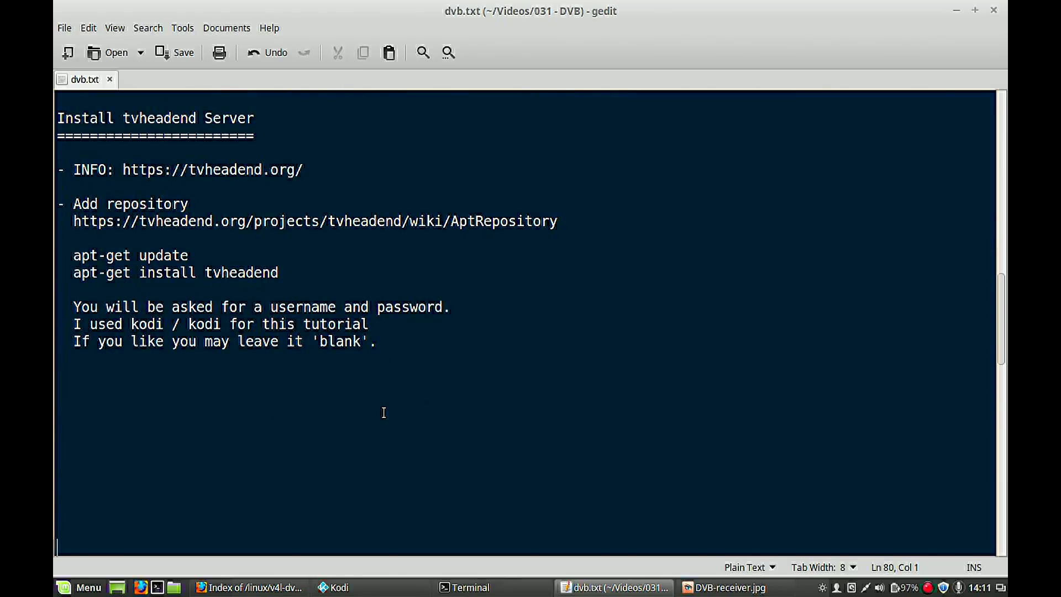
pyautogui.press('Down')
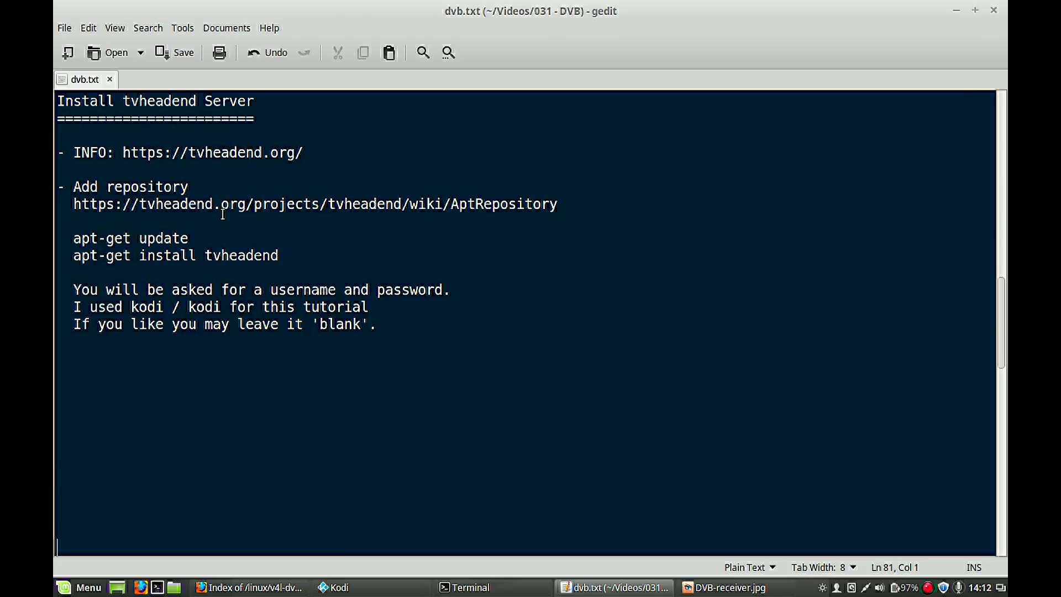
# - Copy the tvheadend AptRepository wiki URL from the install notes
pyautogui.tripleClick(160, 203)
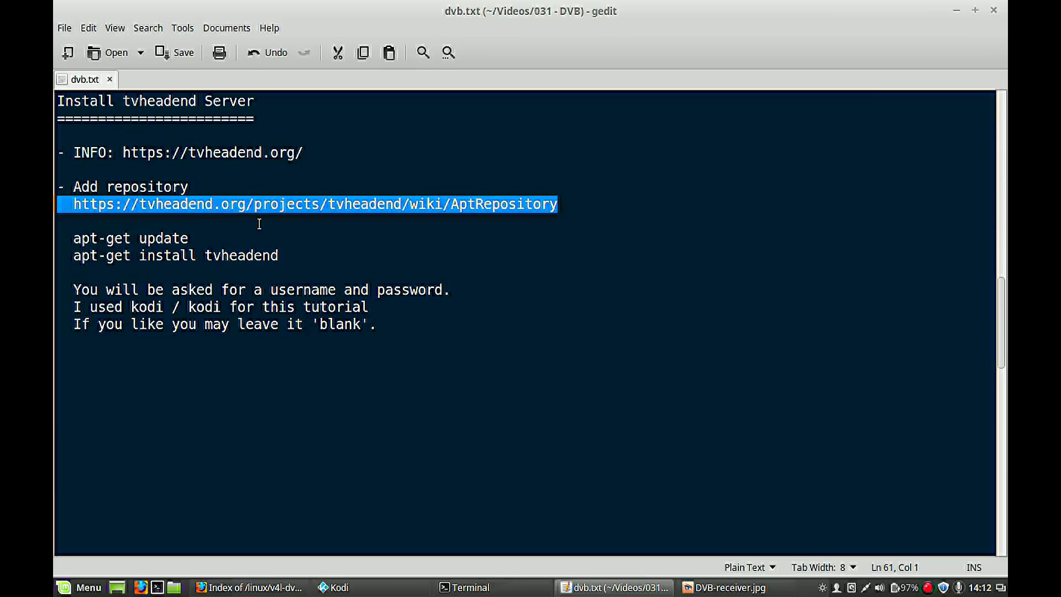
pyautogui.rightClick(254, 203)
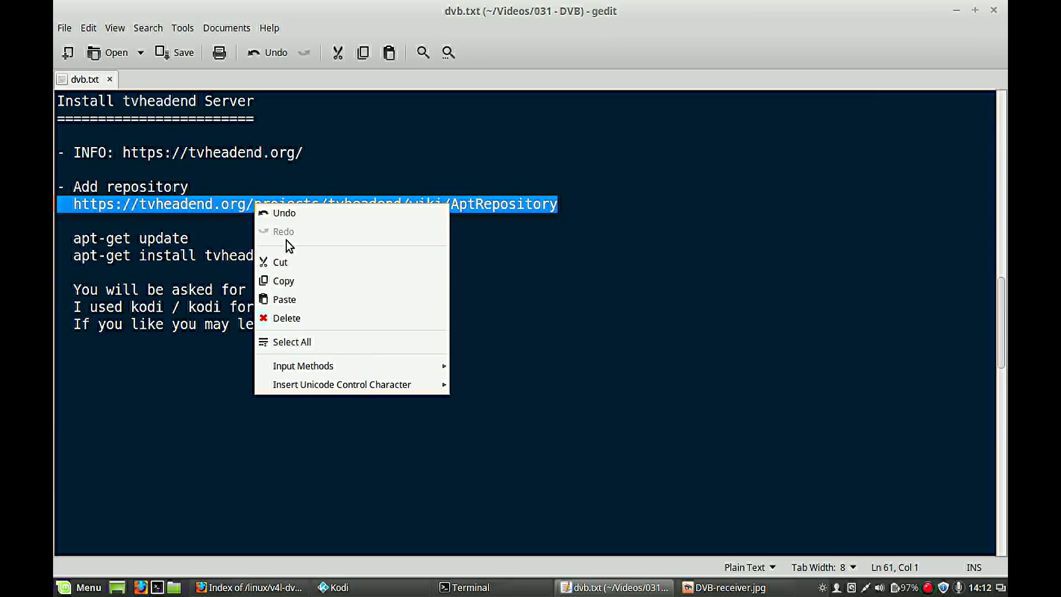
pyautogui.click(302, 279)
pyautogui.hotkey('alt', 'Tab')
pyautogui.hotkey('alt', 'Tab')
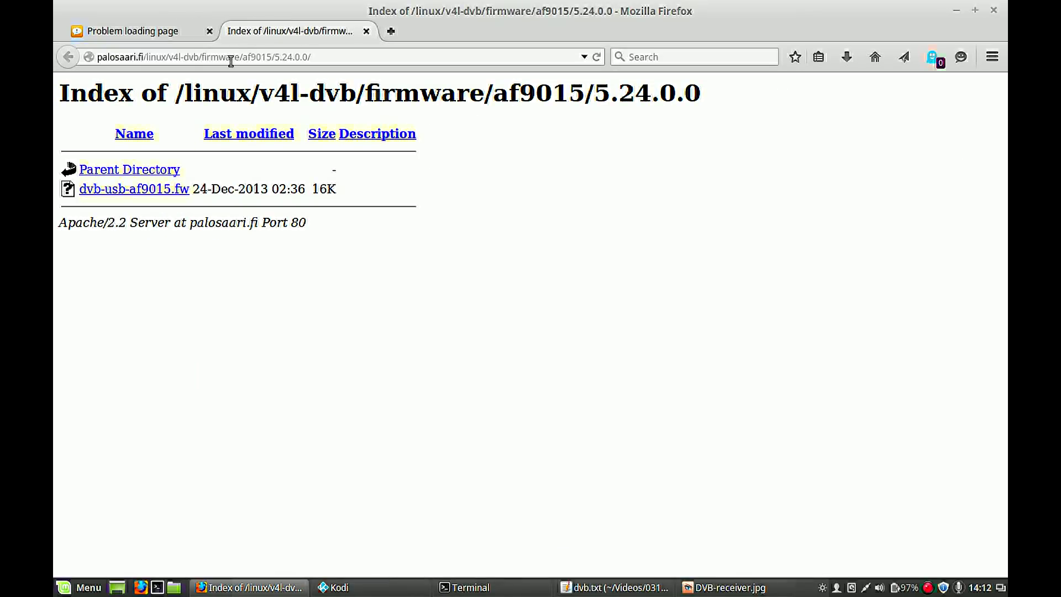
# - Load the tvheadend AptRepository wiki page and find the 'stable wheezy main' Debian repository line
pyautogui.click(231, 57)
pyautogui.hotkey('ctrl', 'v')
pyautogui.press('Return')
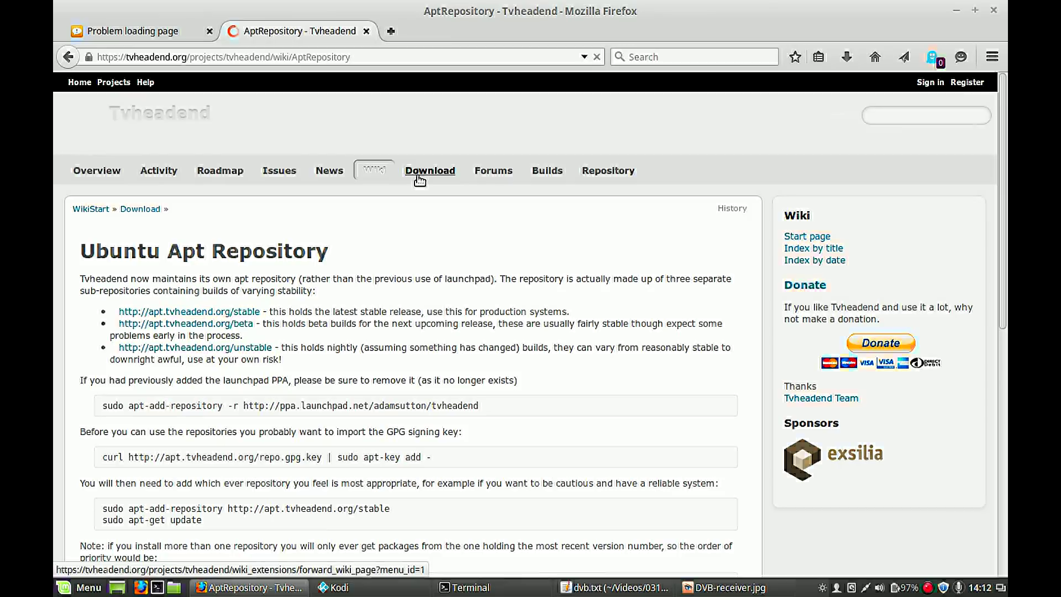
pyautogui.scroll(-5, 292, 251)
pyautogui.scroll(-7, 291, 251)
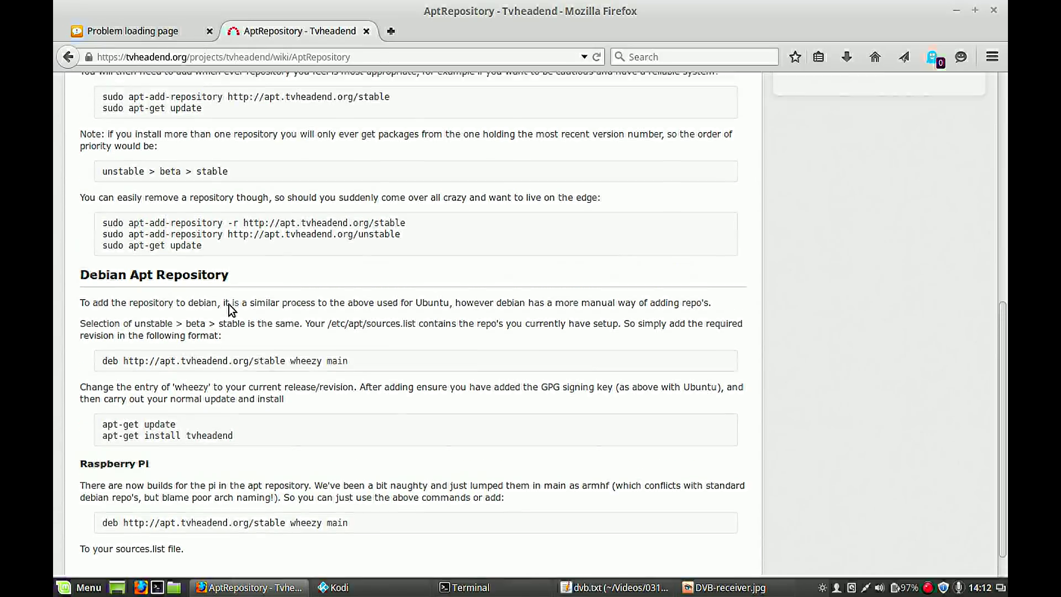
pyautogui.scroll(1, 231, 309)
pyautogui.scroll(-1, 231, 310)
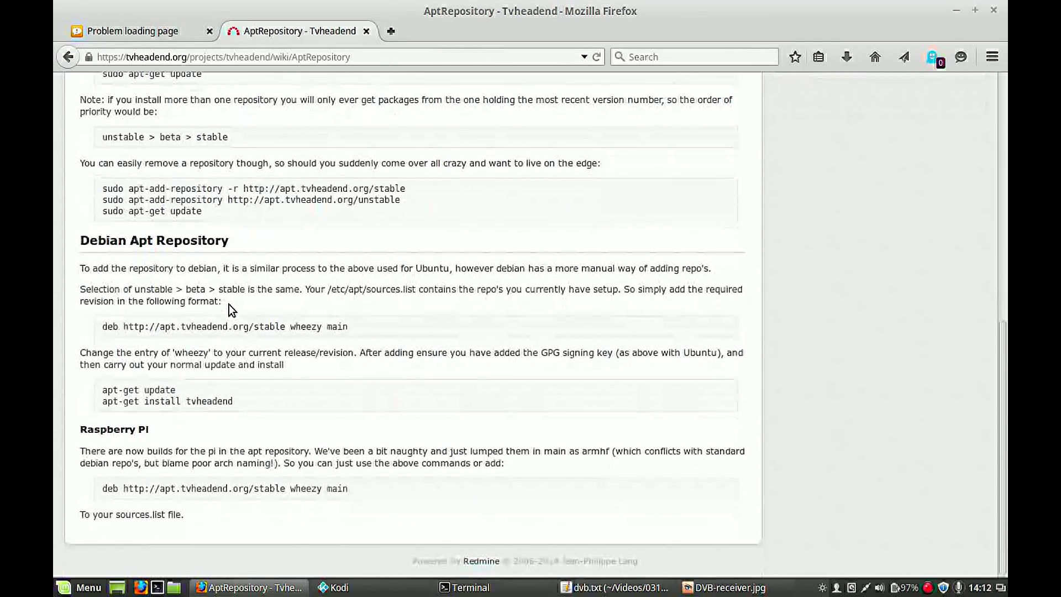
pyautogui.scroll(4, 232, 310)
pyautogui.scroll(-5, 246, 246)
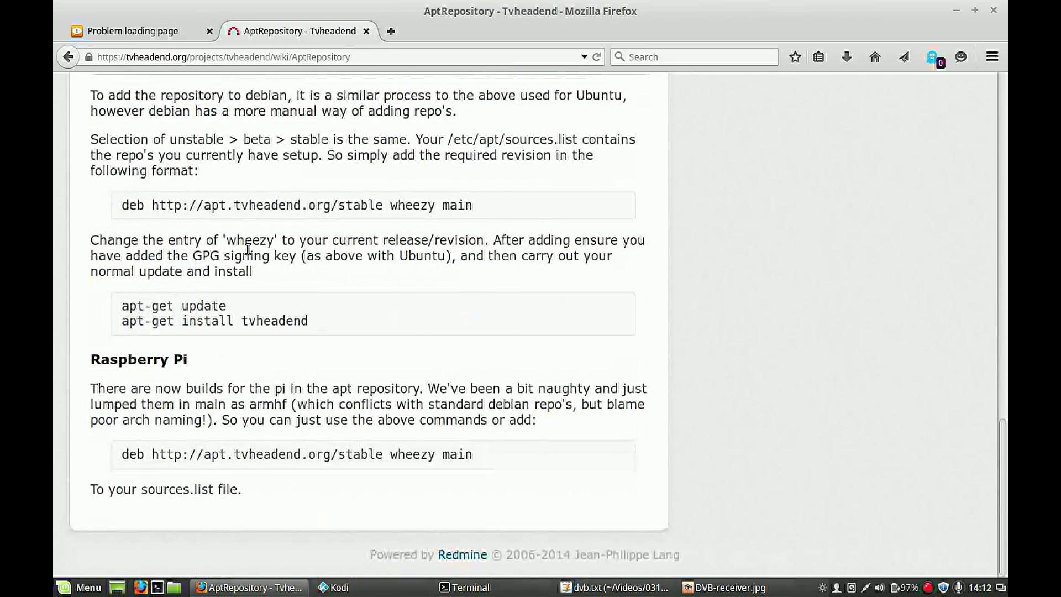
pyautogui.scroll(1, 248, 250)
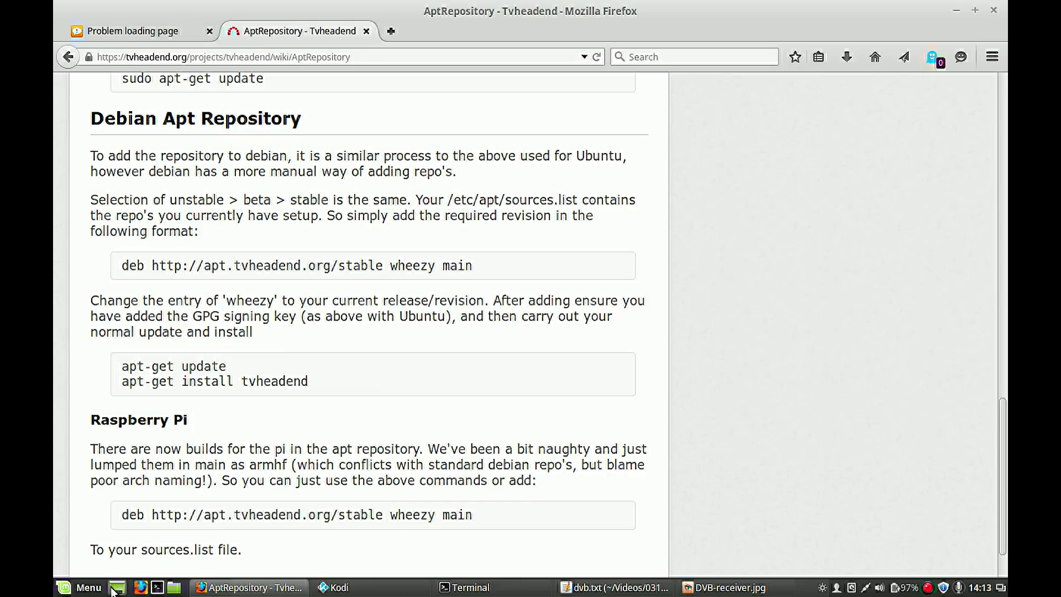
# - Launch Software Manager from the Menu and authenticate with the administrator password
pyautogui.click(83, 587)
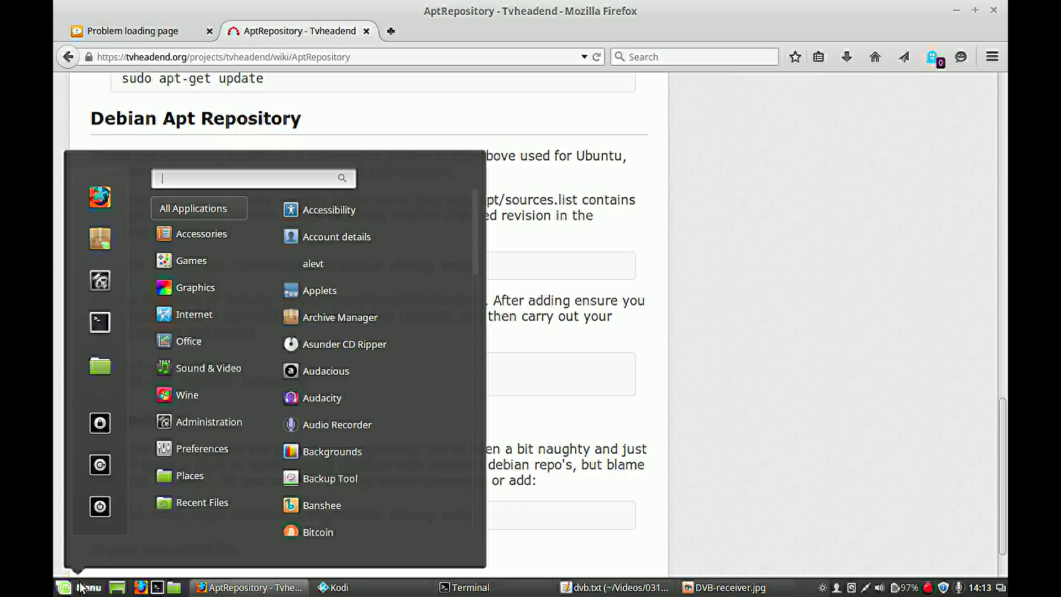
pyautogui.click(103, 237)
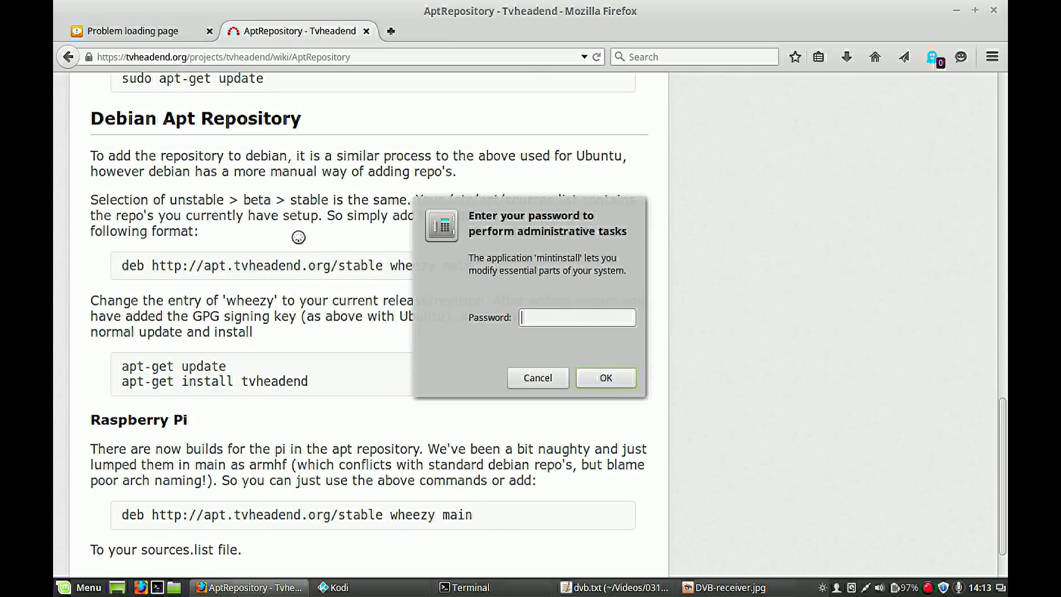
pyautogui.write('•••••••••')
pyautogui.press('Return')
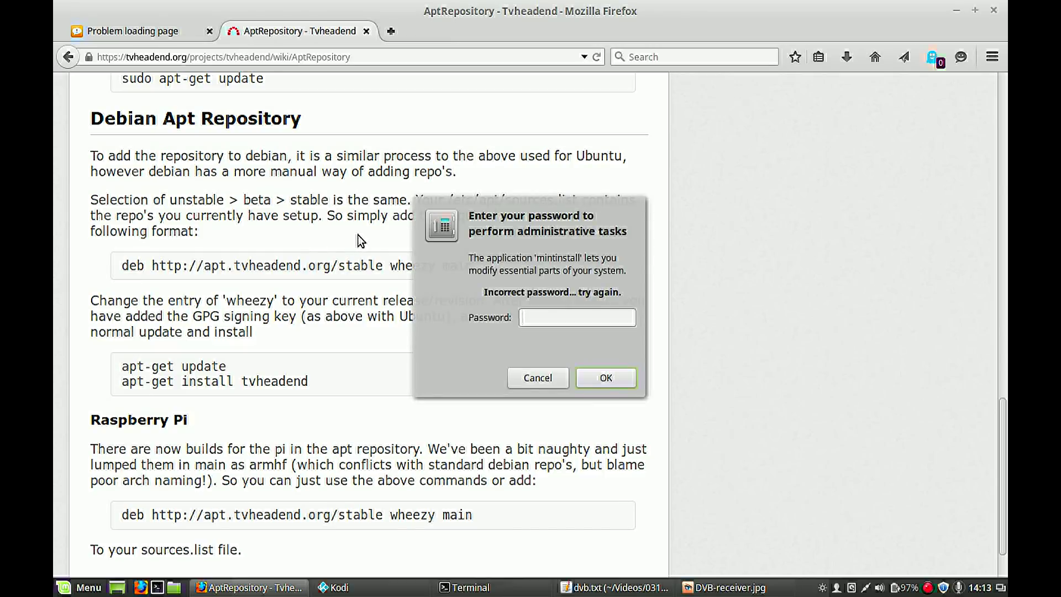
pyautogui.write('•••••••')
pyautogui.press('Return')
# - In Software sources, review the Tvheadend 'stable wheezy main' additional repository without changing it
pyautogui.click(276, 91)
pyautogui.click(301, 147)
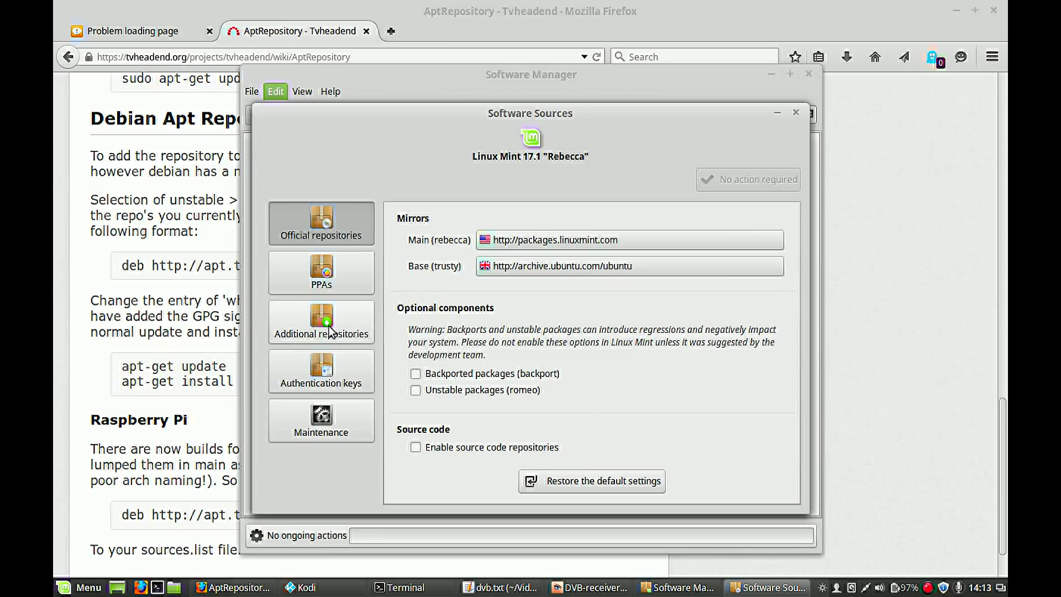
pyautogui.click(291, 333)
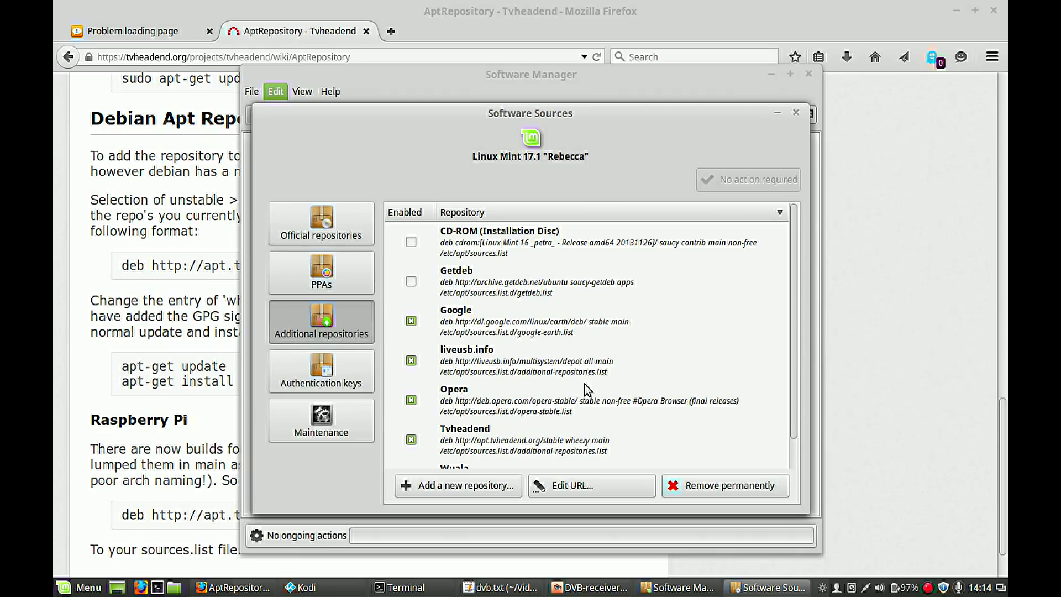
pyautogui.scroll(-1, 588, 390)
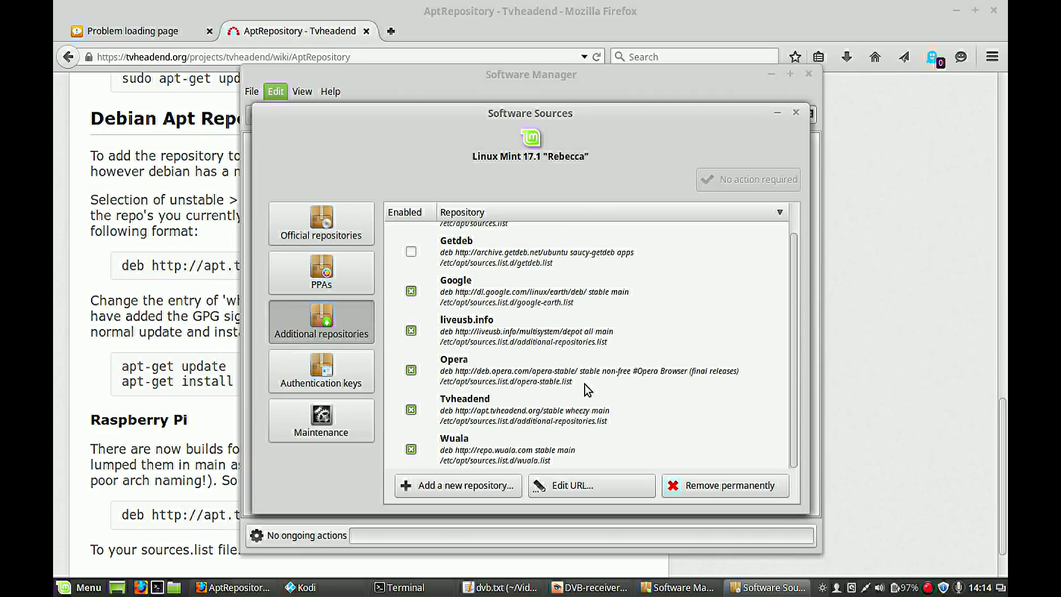
pyautogui.click(460, 413)
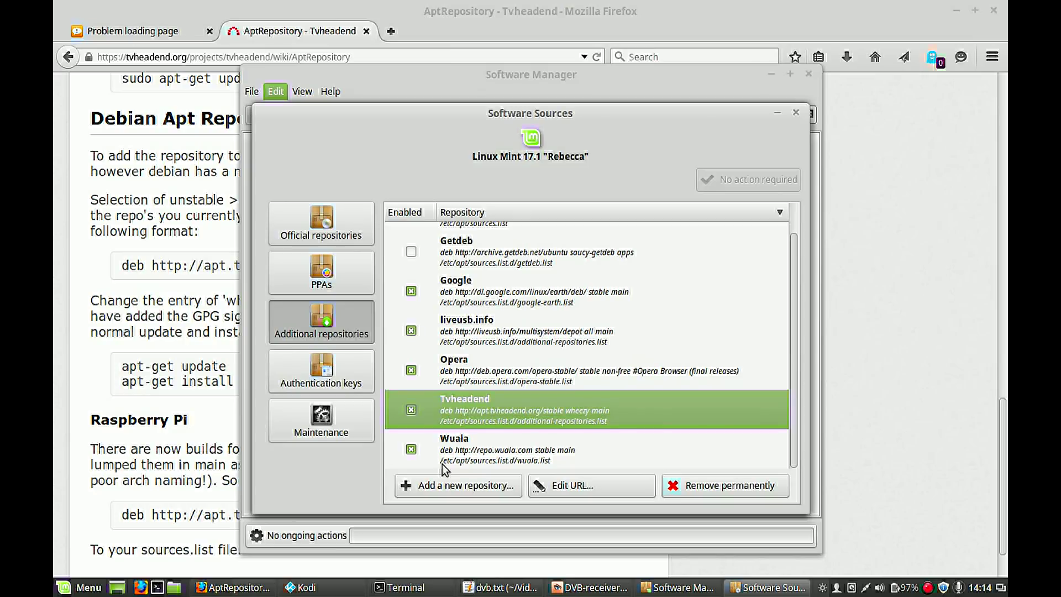
pyautogui.click(557, 487)
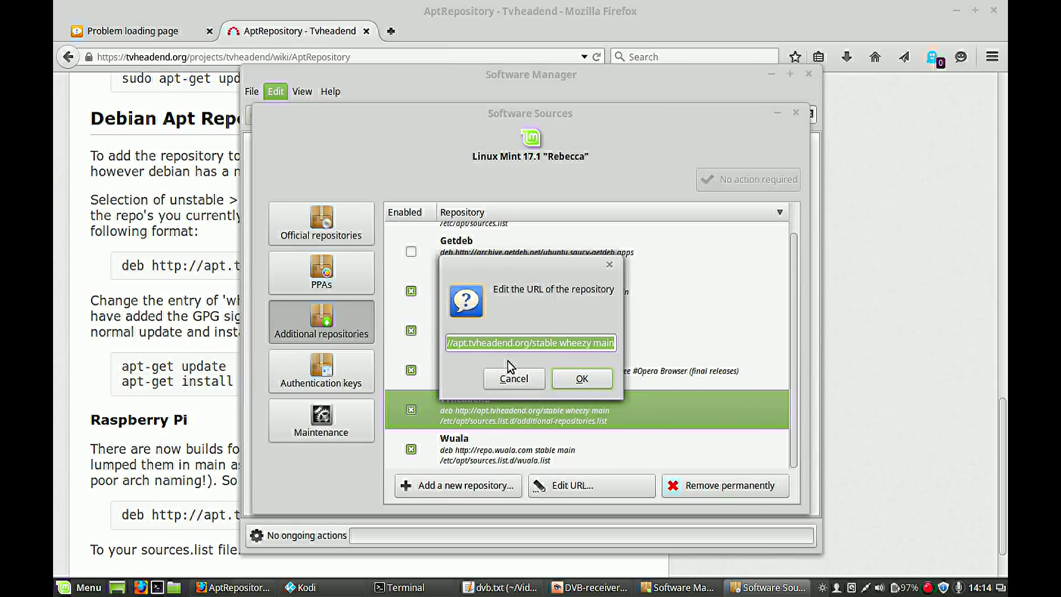
pyautogui.hotkey('alt', 'Tab')
pyautogui.hotkey('alt', 'Tab')
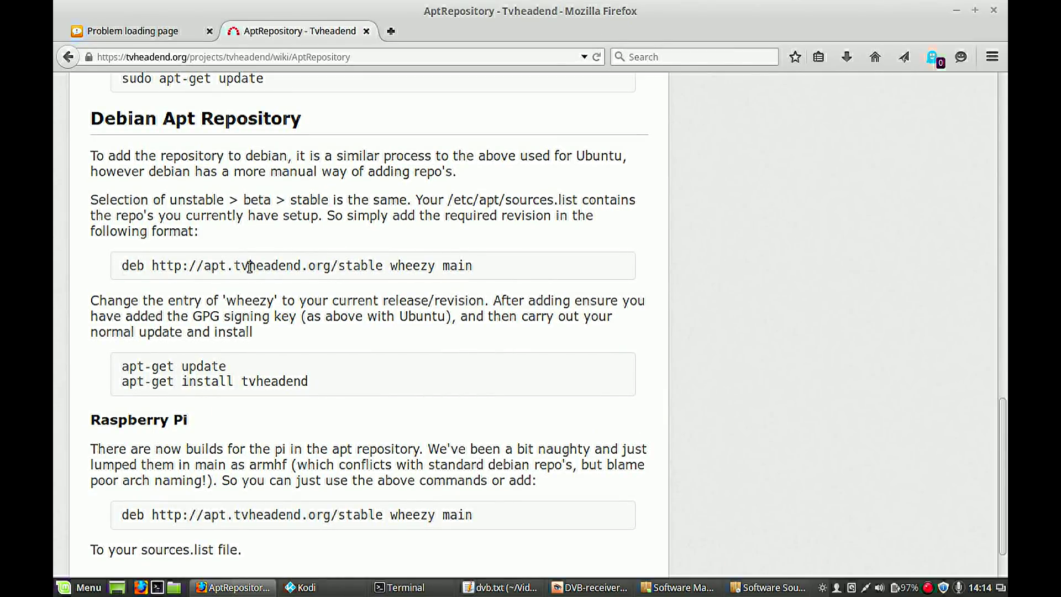
pyautogui.hotkey('alt', 'Tab')
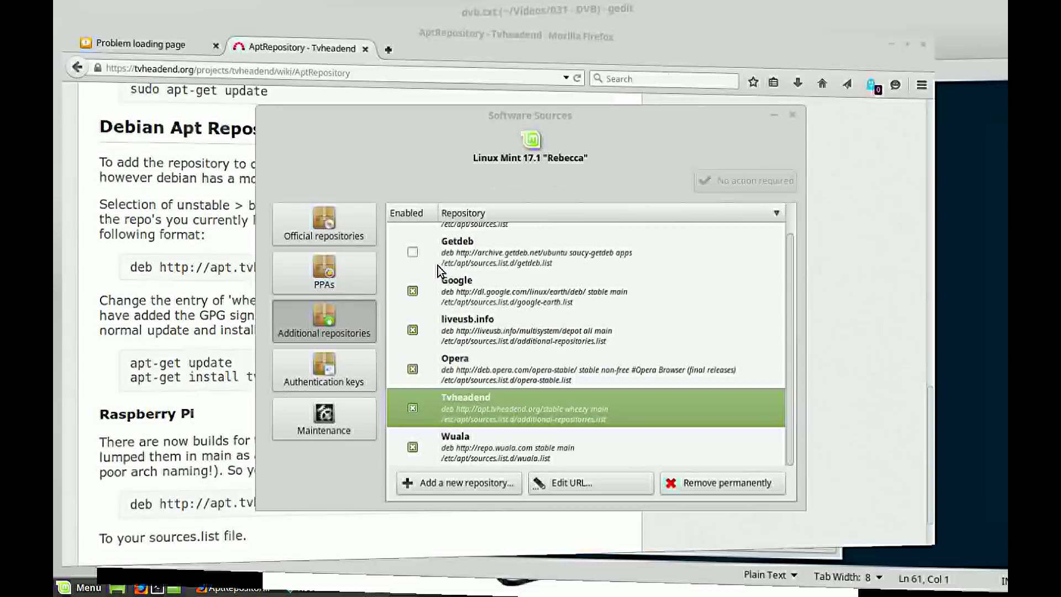
pyautogui.doubleClick(468, 406)
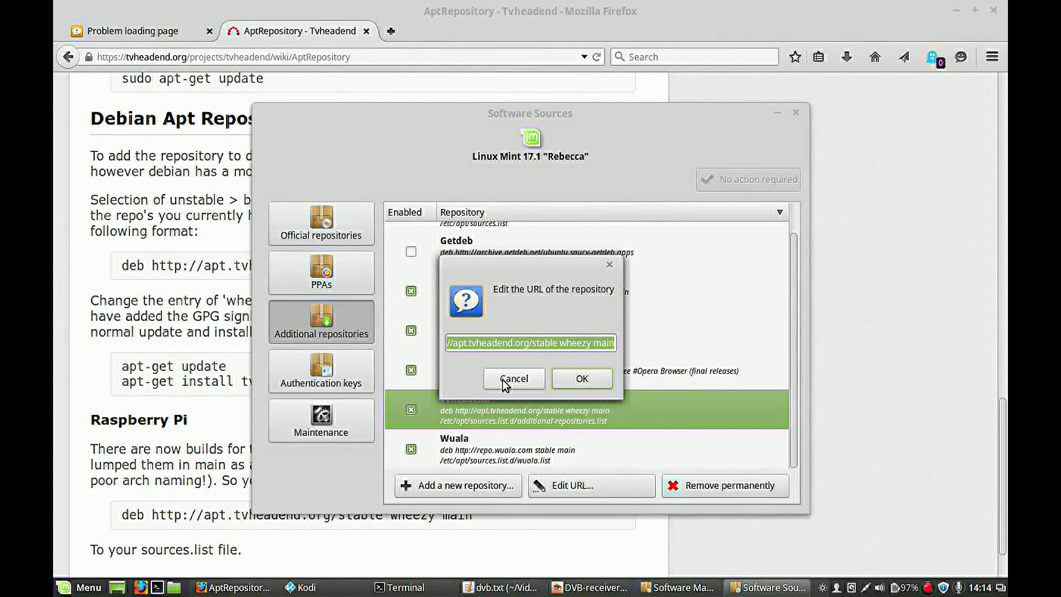
pyautogui.click(609, 266)
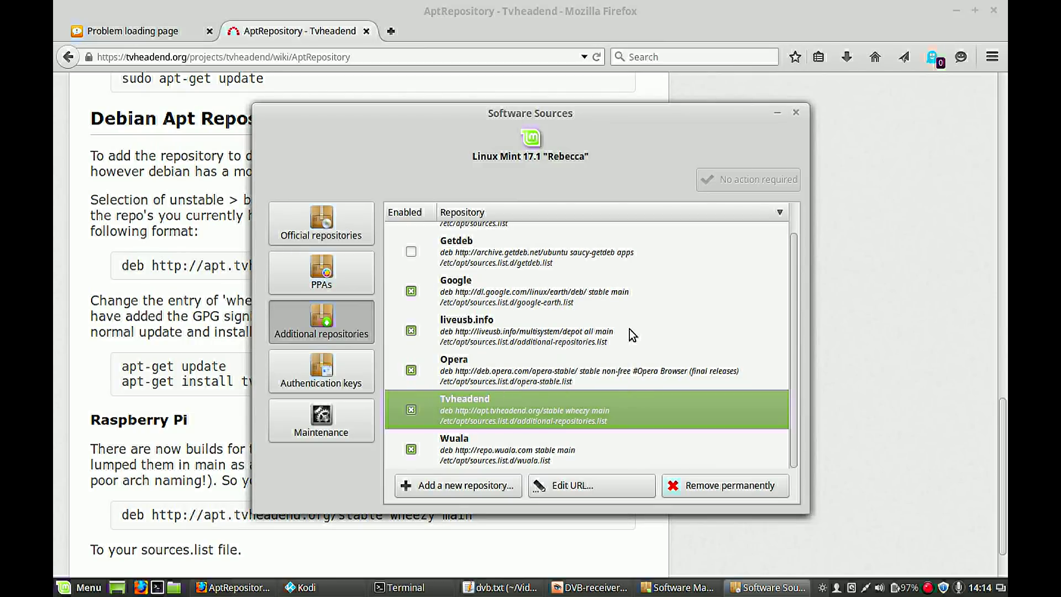
# - Close the software sources settings and Software Manager, selecting the 'apt-get install tvheadend' line in Firefox
pyautogui.click(798, 111)
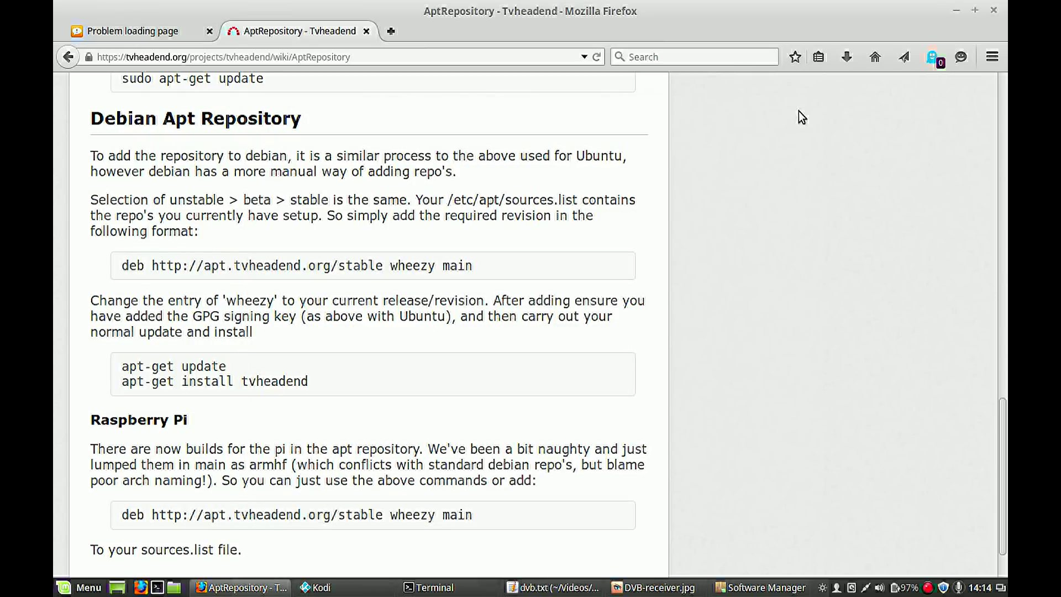
pyautogui.tripleClick(204, 381)
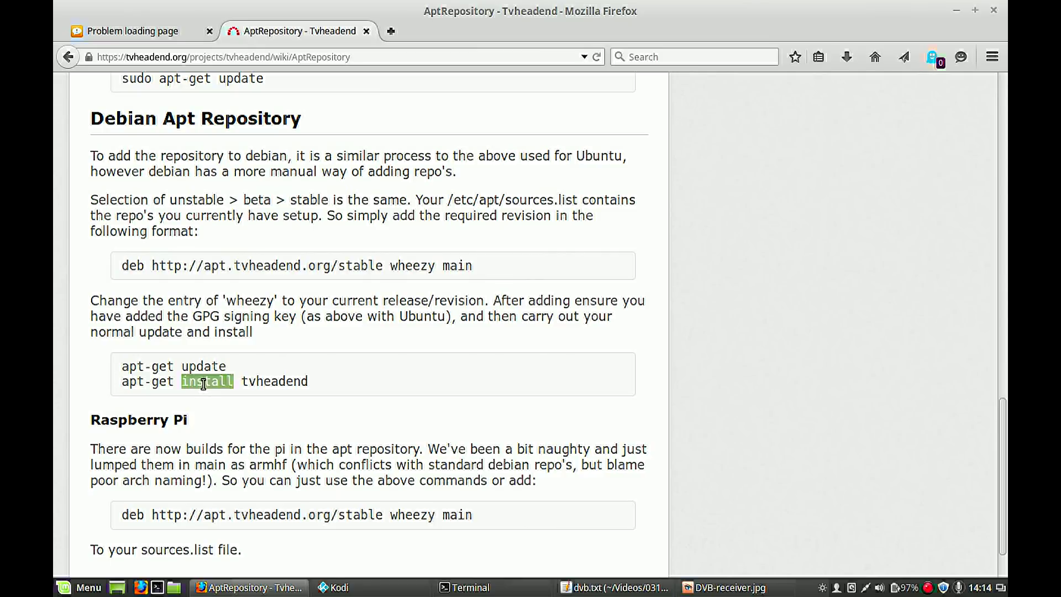
pyautogui.click(173, 368)
pyautogui.tripleClick(180, 382)
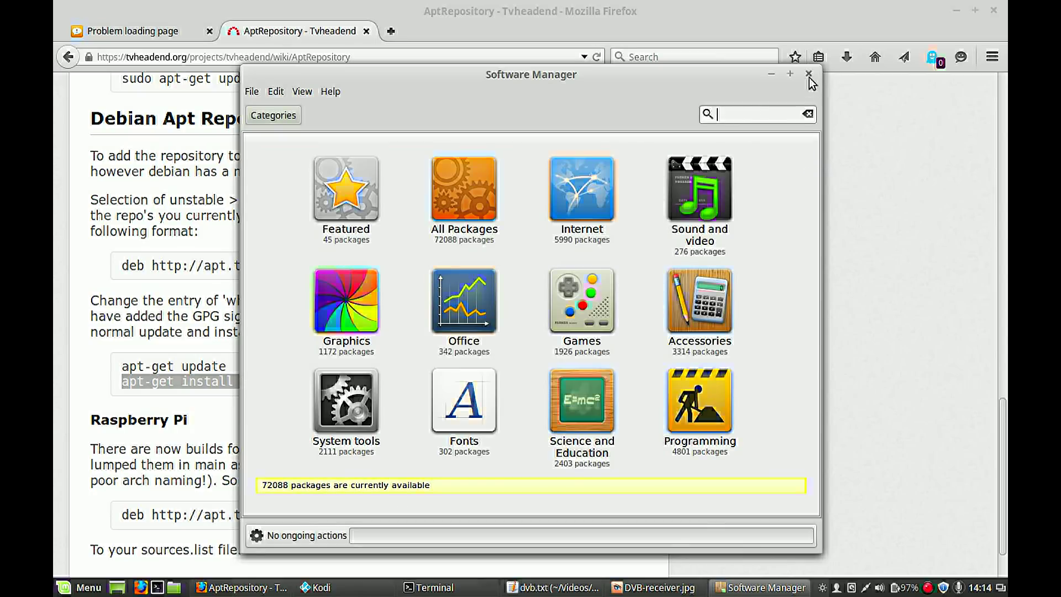
pyautogui.click(809, 74)
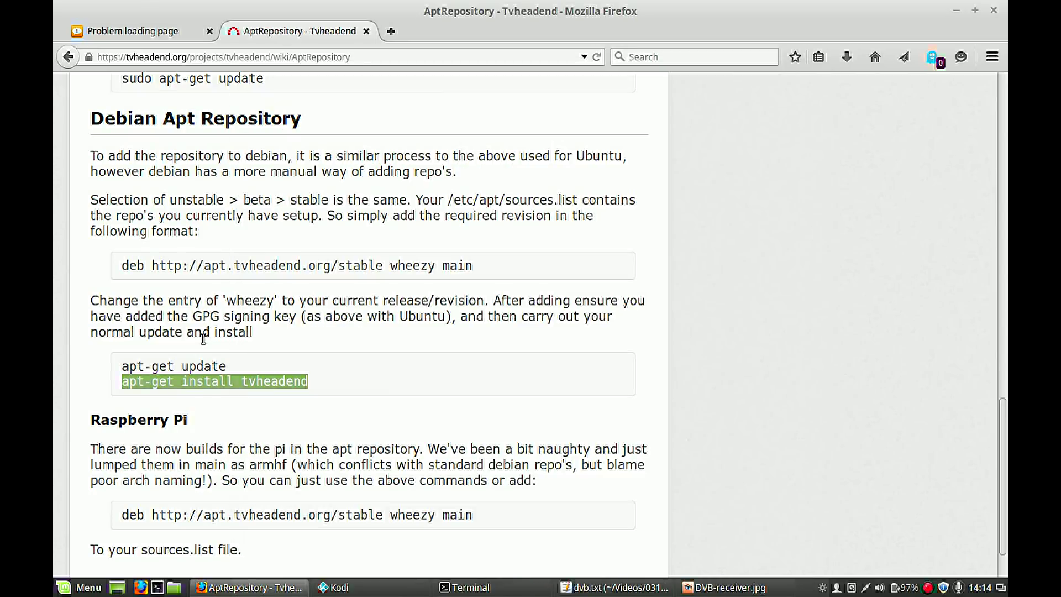
# - Copy the selected install command and bring Terminal to the front
pyautogui.rightClick(210, 386)
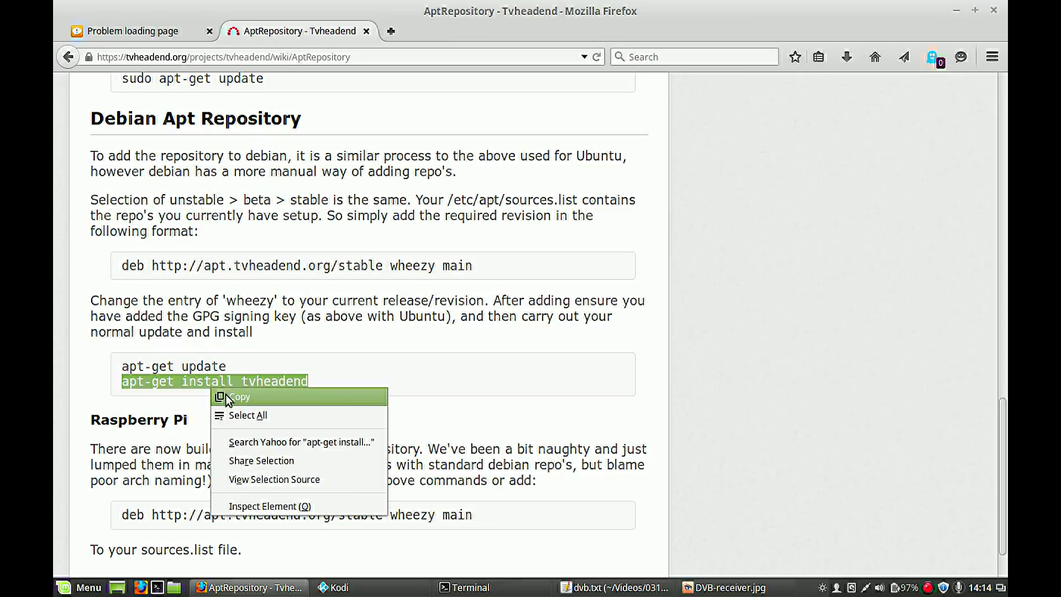
pyautogui.click(225, 396)
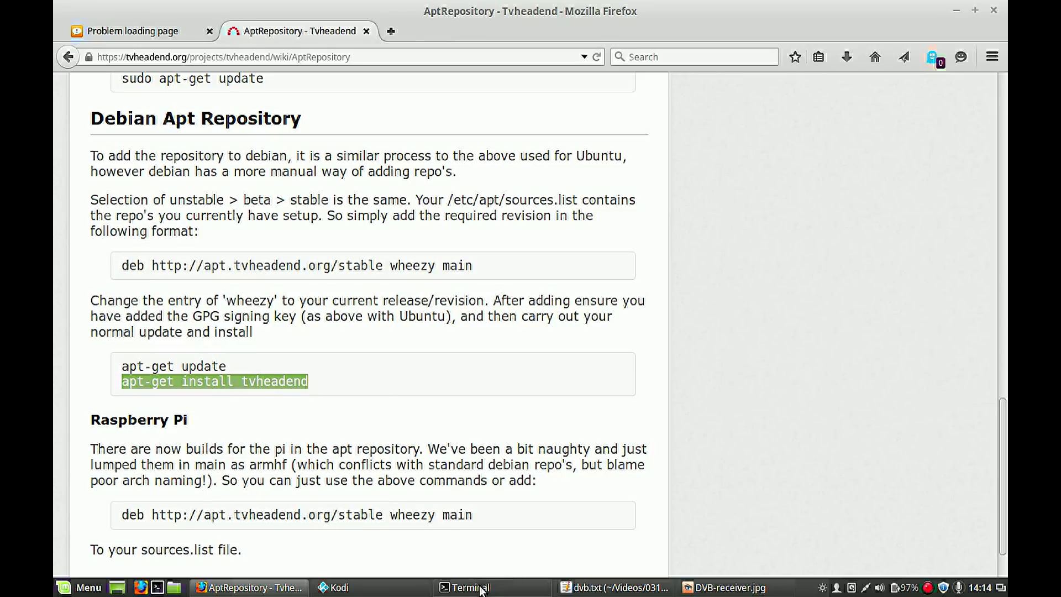
pyautogui.click(480, 588)
# - Run 'sudo apt-get install tvheadend' using the pasted command, confirming tvheadend is already the newest version
pyautogui.write('sud')
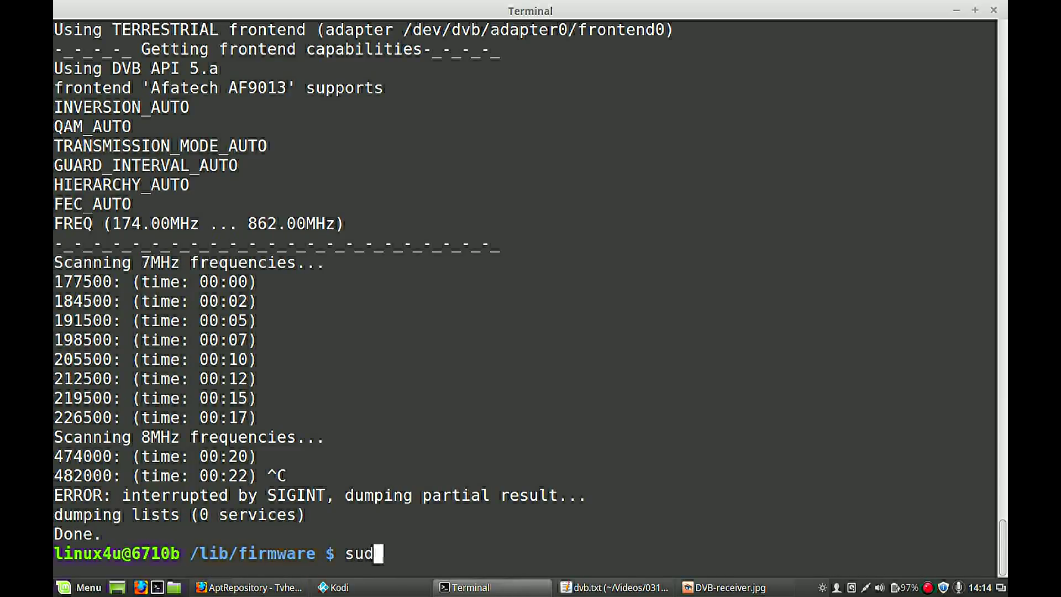
pyautogui.write('o a')
pyautogui.press('BackSpace')
pyautogui.rightClick(488, 448)
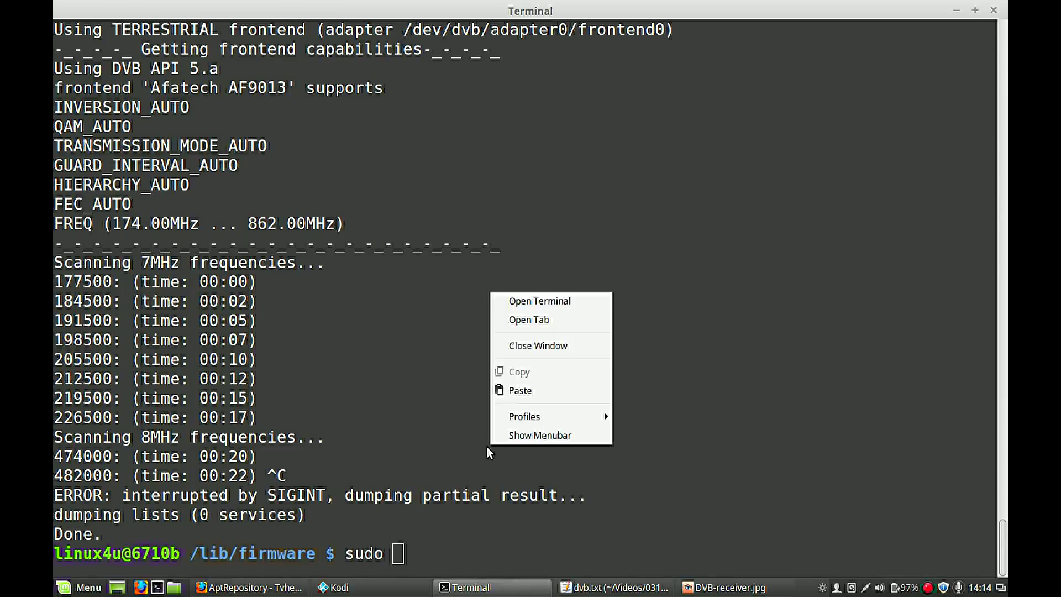
pyautogui.click(529, 391)
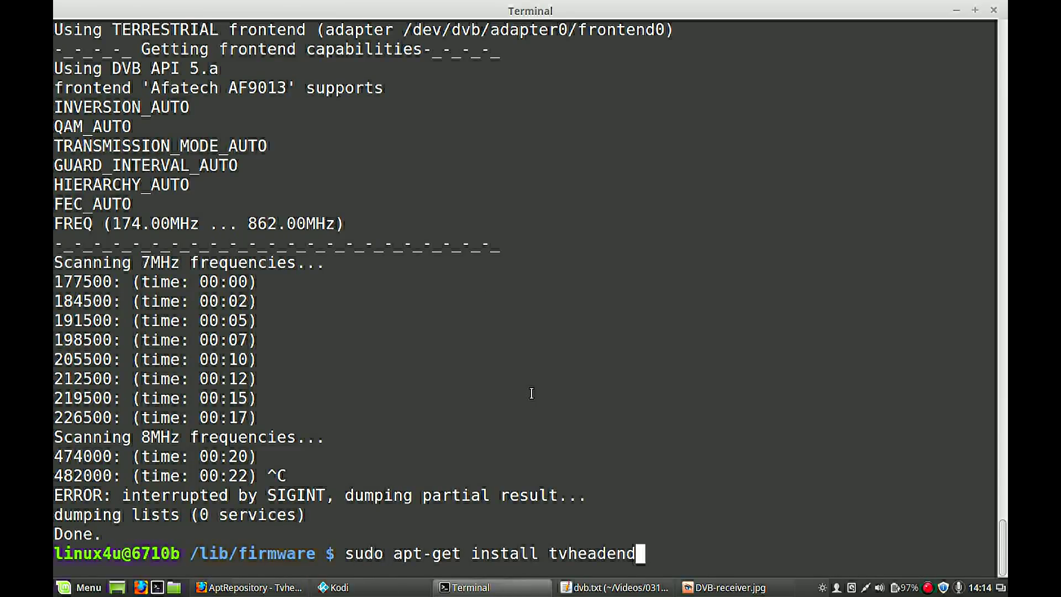
pyautogui.press('Return')
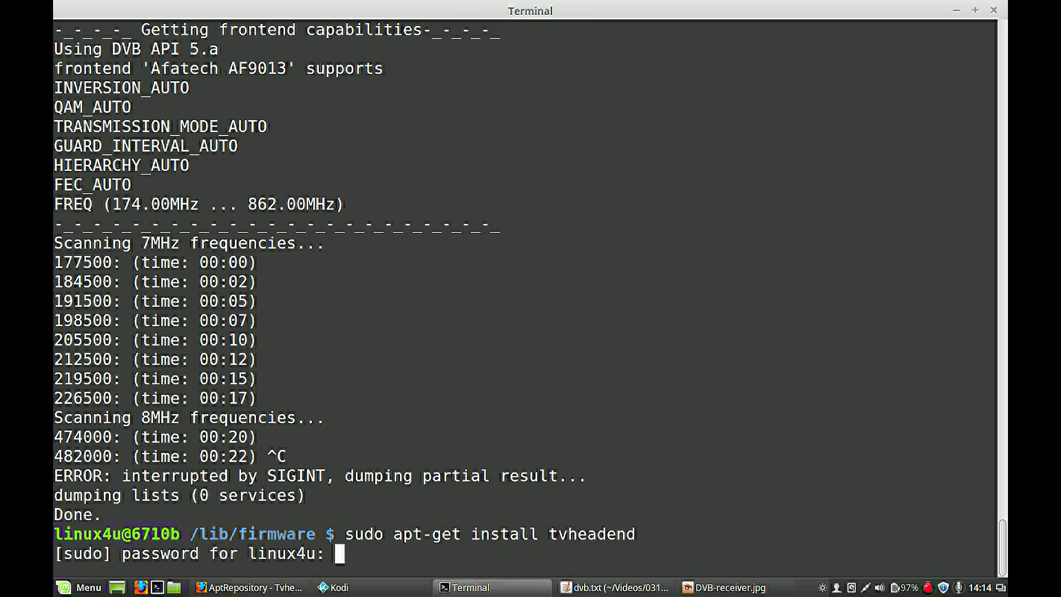
pyautogui.press('Return')
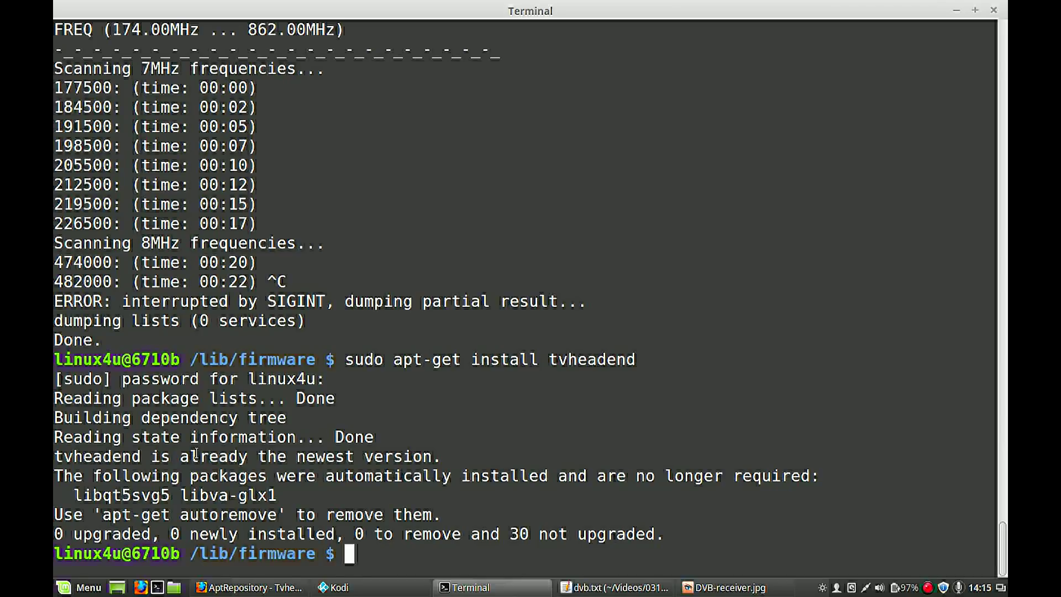
pyautogui.tripleClick(139, 457)
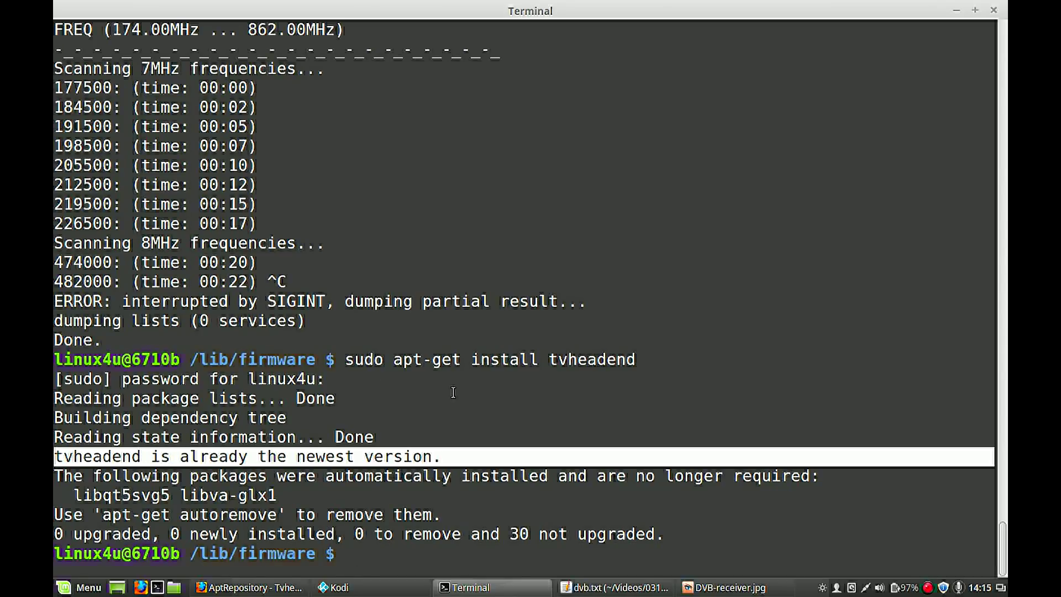
pyautogui.click(442, 443)
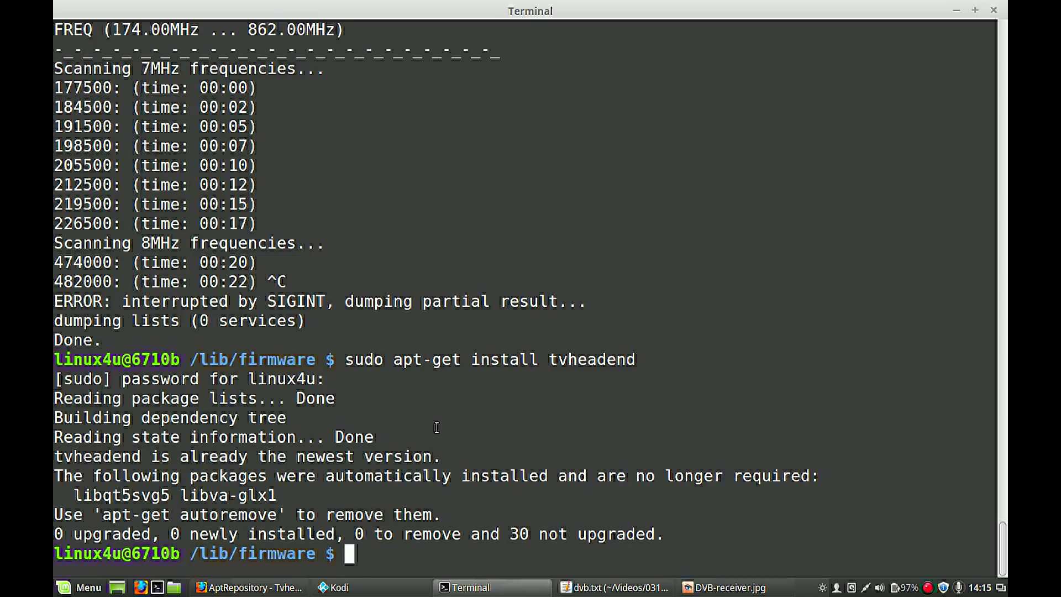
# - Run 'sudo service tvheadend start' so tvheadend reports start/running, process 3703
pyautogui.write('sudo a')
pyautogui.press('BackSpace')
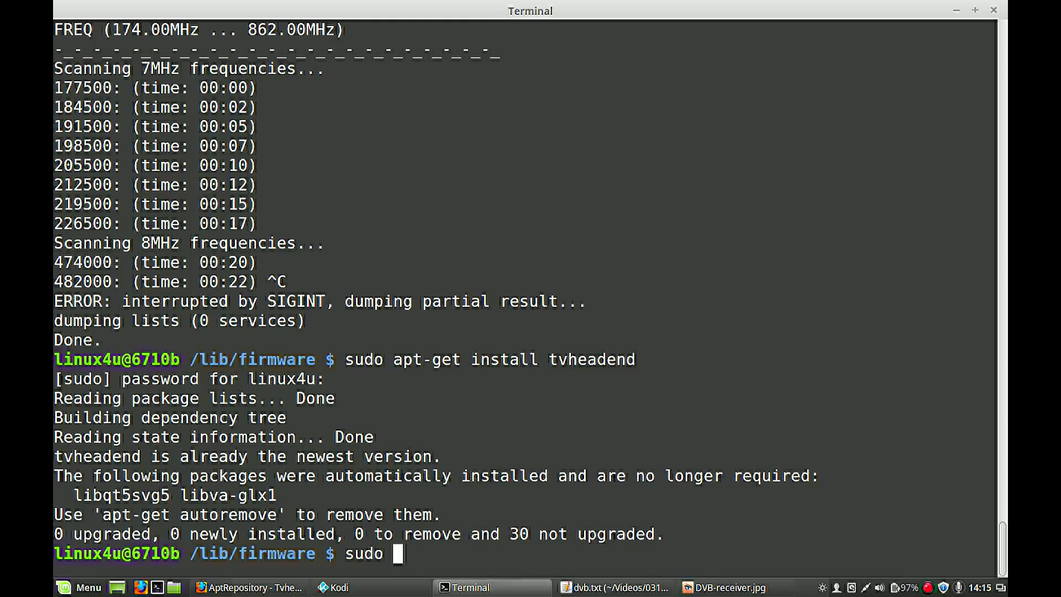
pyautogui.write('s')
pyautogui.write('ervi')
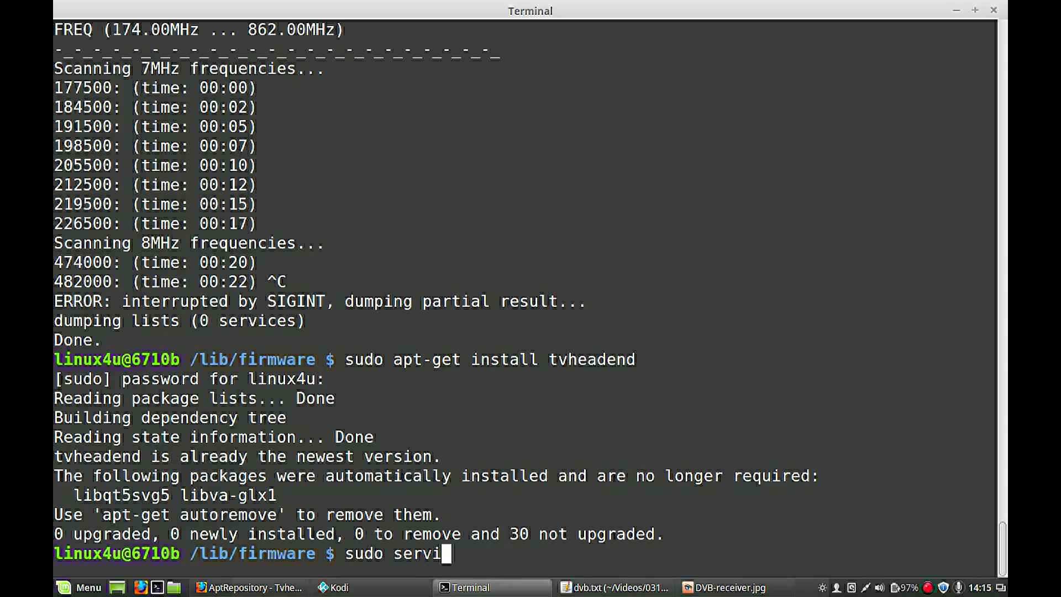
pyautogui.write('ce start ')
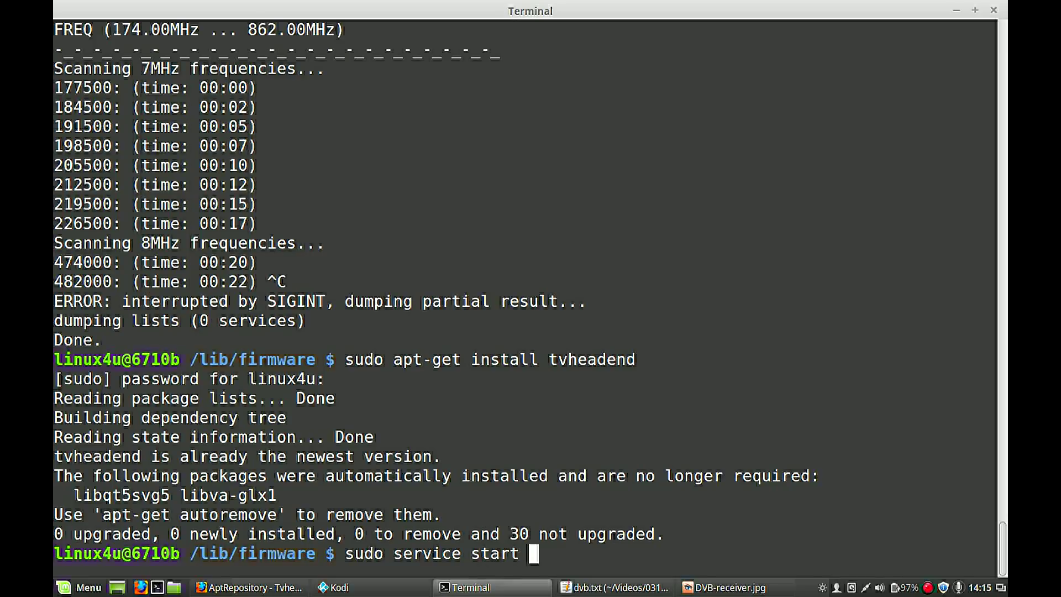
pyautogui.write('tvhead')
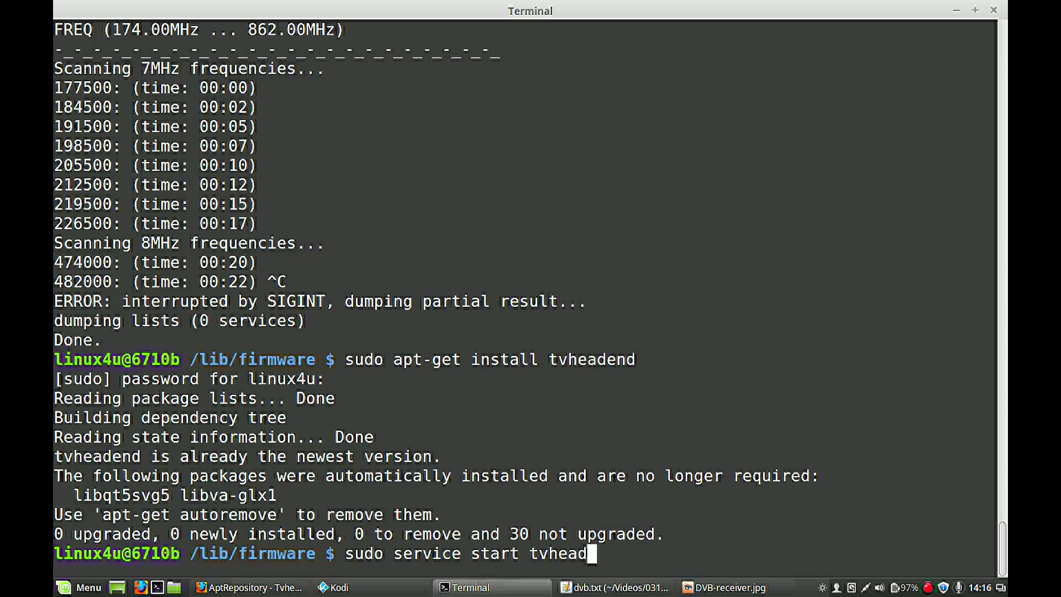
pyautogui.press('BackSpace')
pyautogui.press('BackSpace')
pyautogui.press('BackSpace')
pyautogui.press('BackSpace')
pyautogui.press('BackSpace')
pyautogui.press('BackSpace')
pyautogui.press('BackSpace')
pyautogui.press('BackSpace')
pyautogui.press('BackSpace')
pyautogui.press('BackSpace')
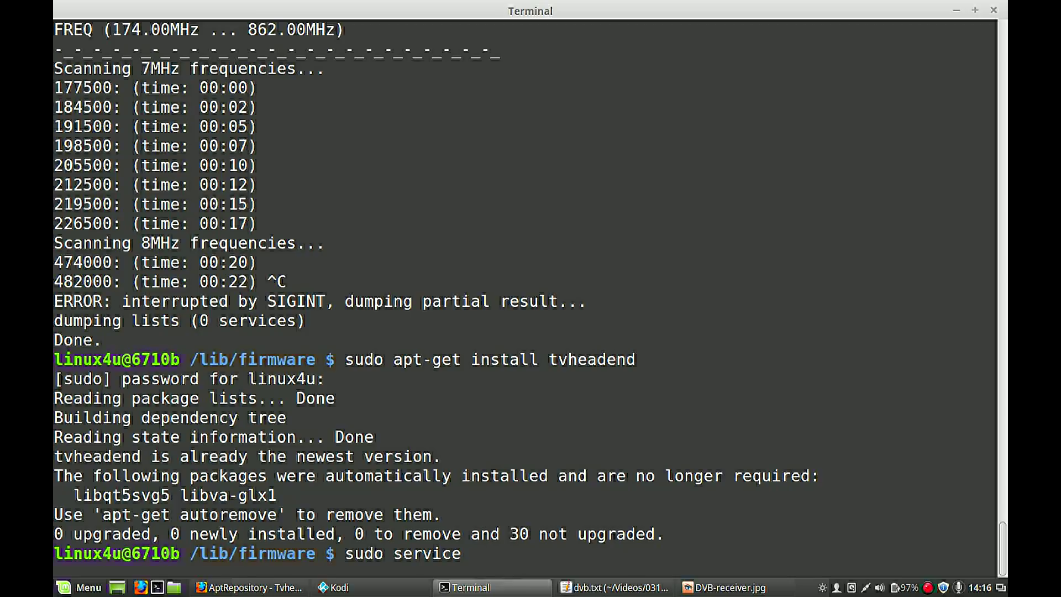
pyautogui.write('th')
pyautogui.press('BackSpace')
pyautogui.write('vheadend start')
pyautogui.press('Return')
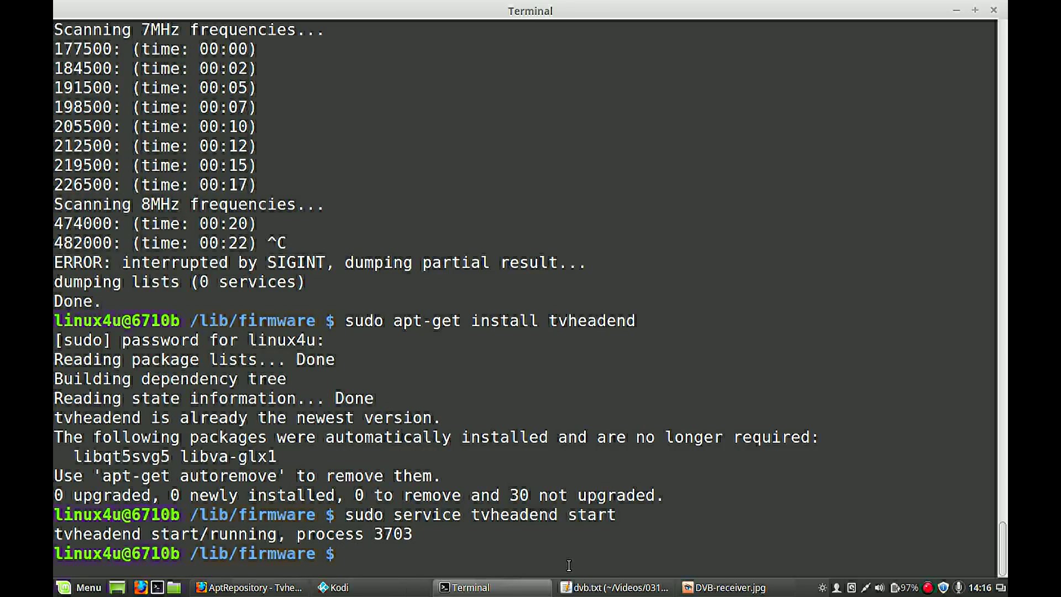
# - Read through the login notes in dvb.txt, then return to the tvheadend wiki in Firefox
pyautogui.click(570, 587)
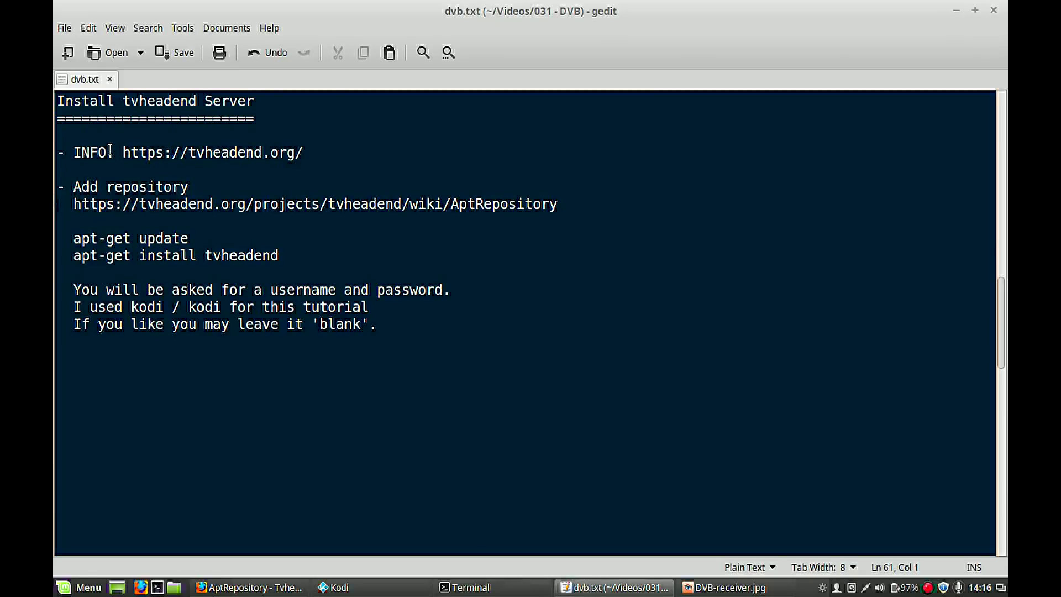
pyautogui.tripleClick(119, 289)
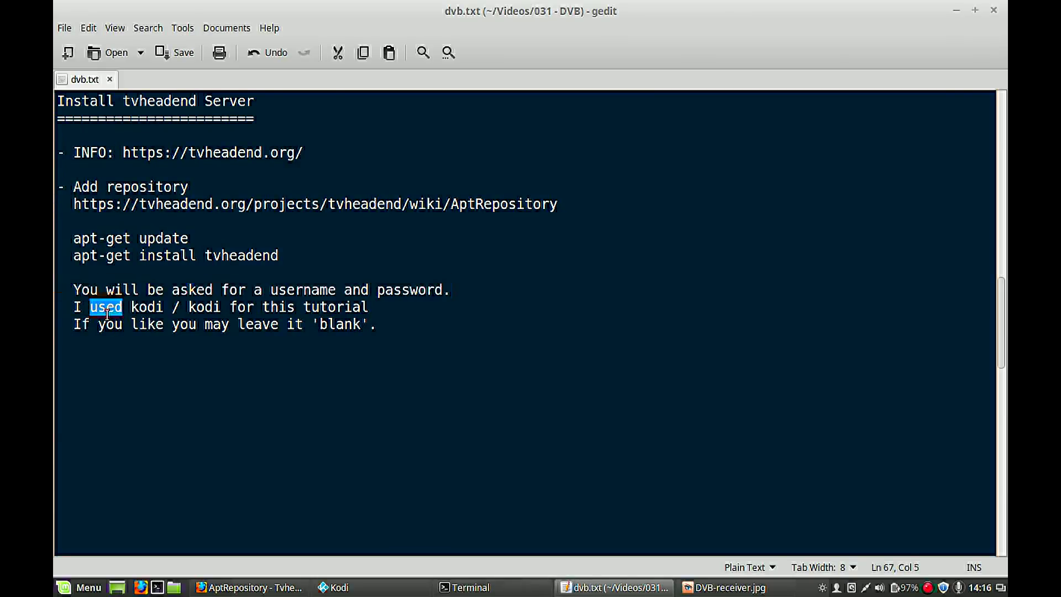
pyautogui.tripleClick(107, 311)
pyautogui.tripleClick(143, 324)
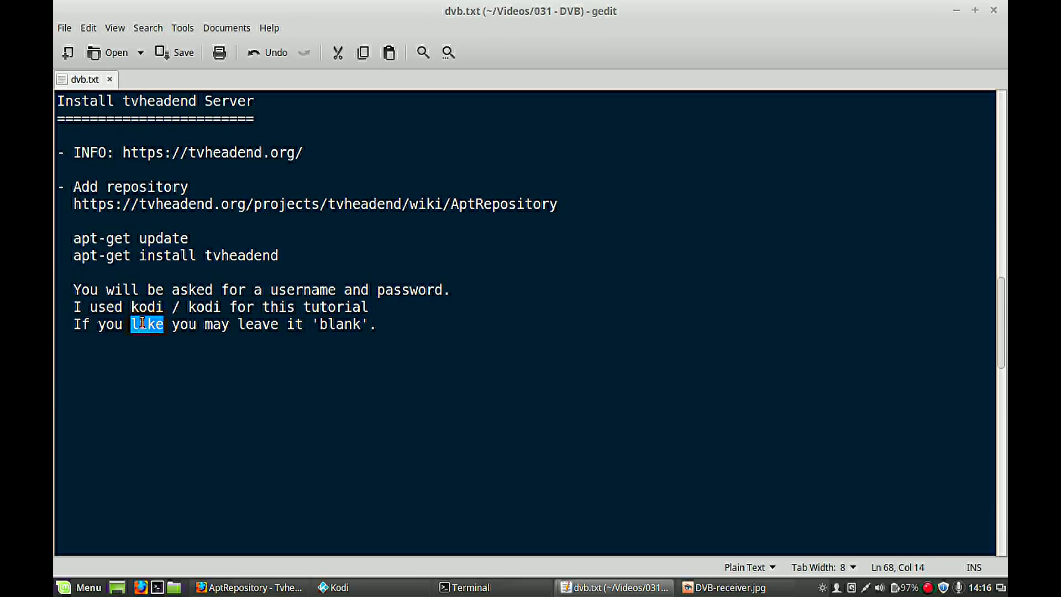
pyautogui.tripleClick(166, 362)
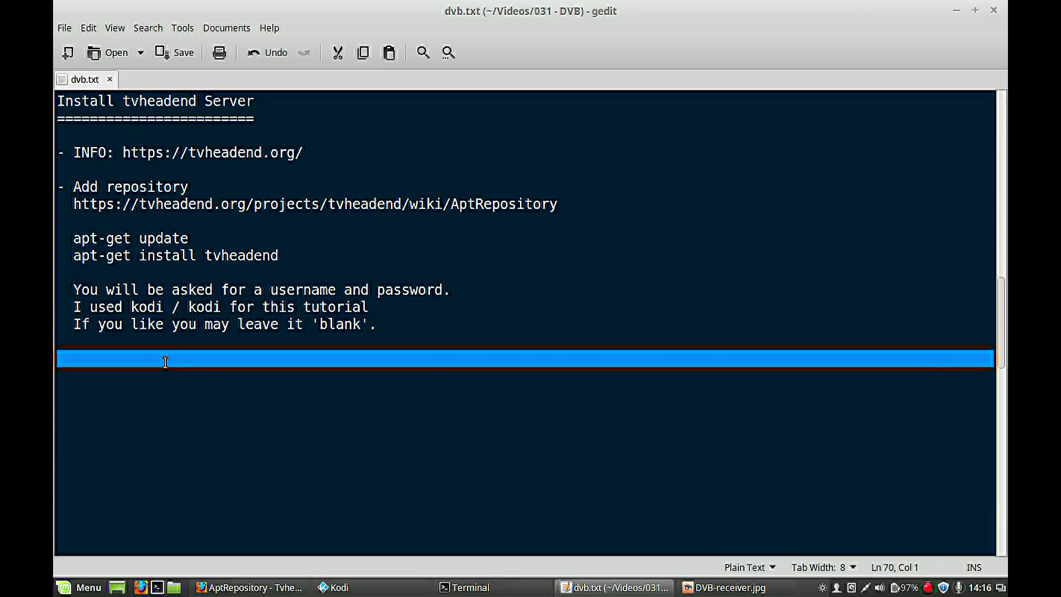
pyautogui.hotkey('alt', 'Tab')
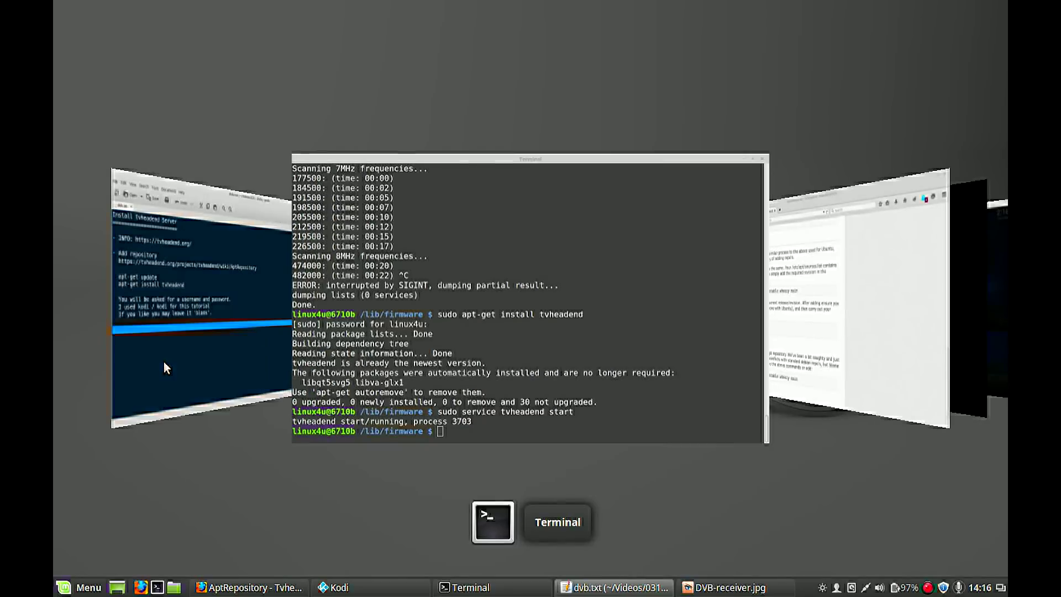
pyautogui.hotkey('alt', 'Tab')
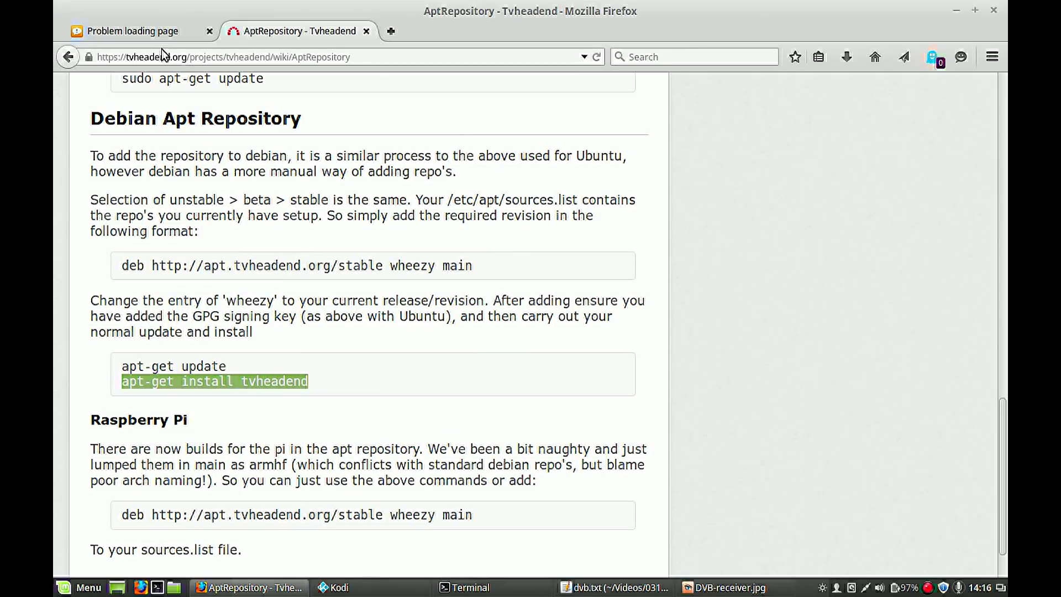
# - Reload 127.0.0.1:9981 in its tab and log into Tvheadend with the username and password
pyautogui.click(145, 31)
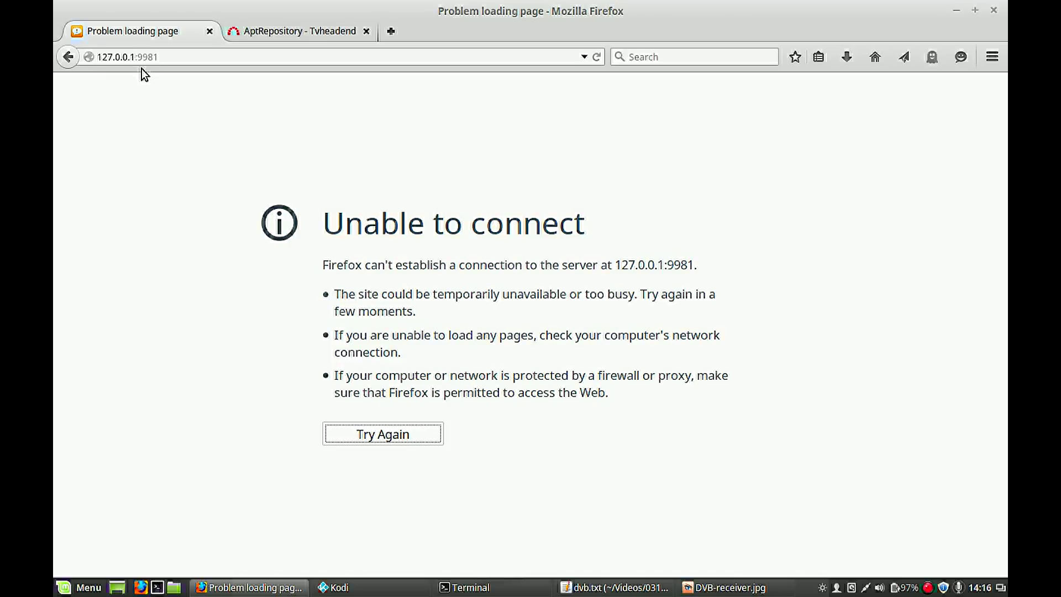
pyautogui.click(171, 59)
pyautogui.press('Return')
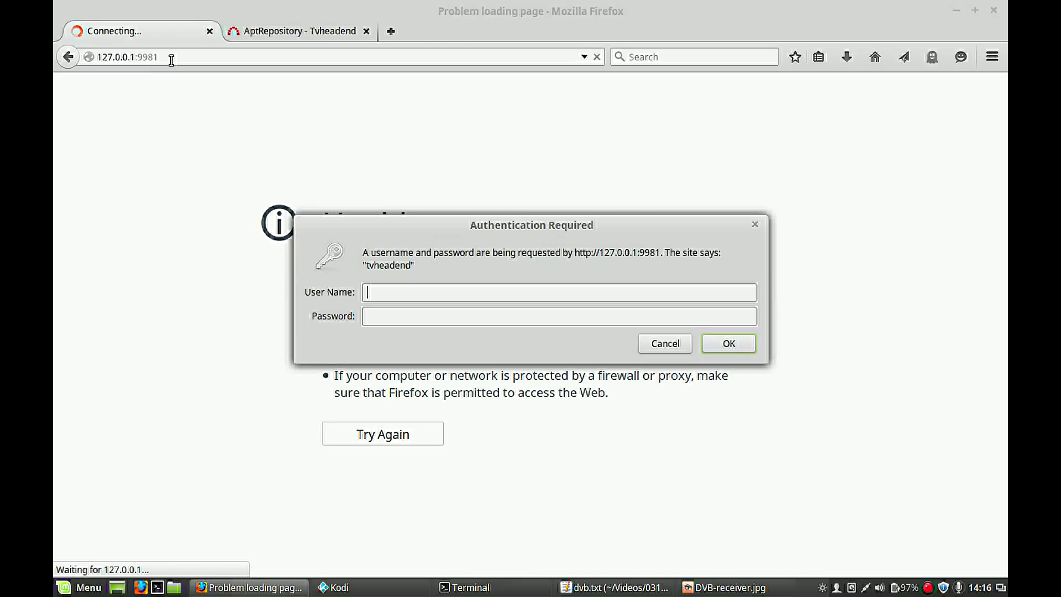
pyautogui.write('kodi')
pyautogui.press('Tab')
pyautogui.write('kodi')
pyautogui.press('Return')
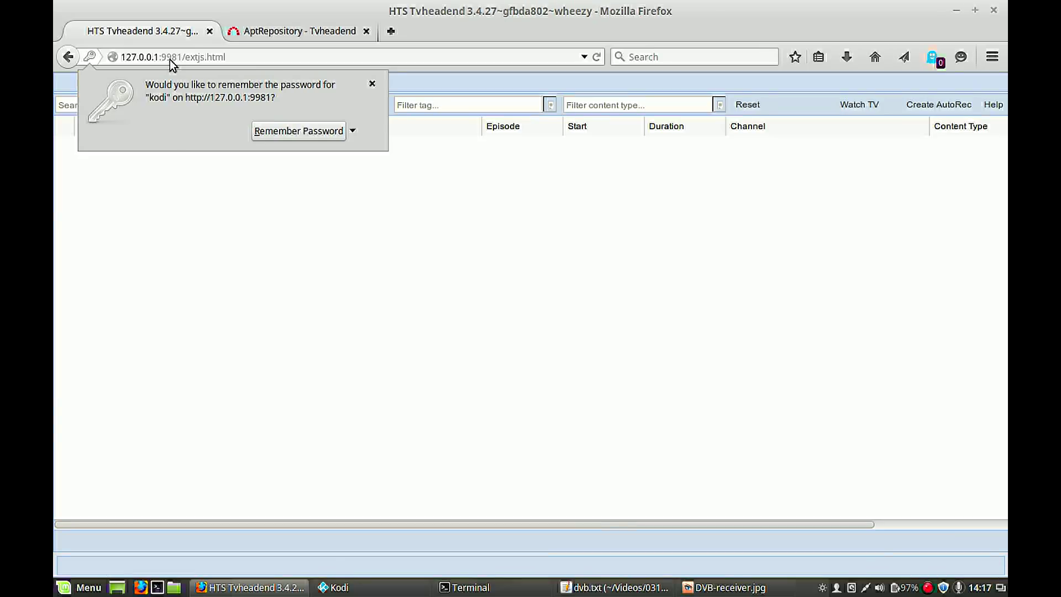
# - Dismiss the remember-password prompt, view the Digital Video Recorder section, and return to dvb.txt
pyautogui.click(372, 85)
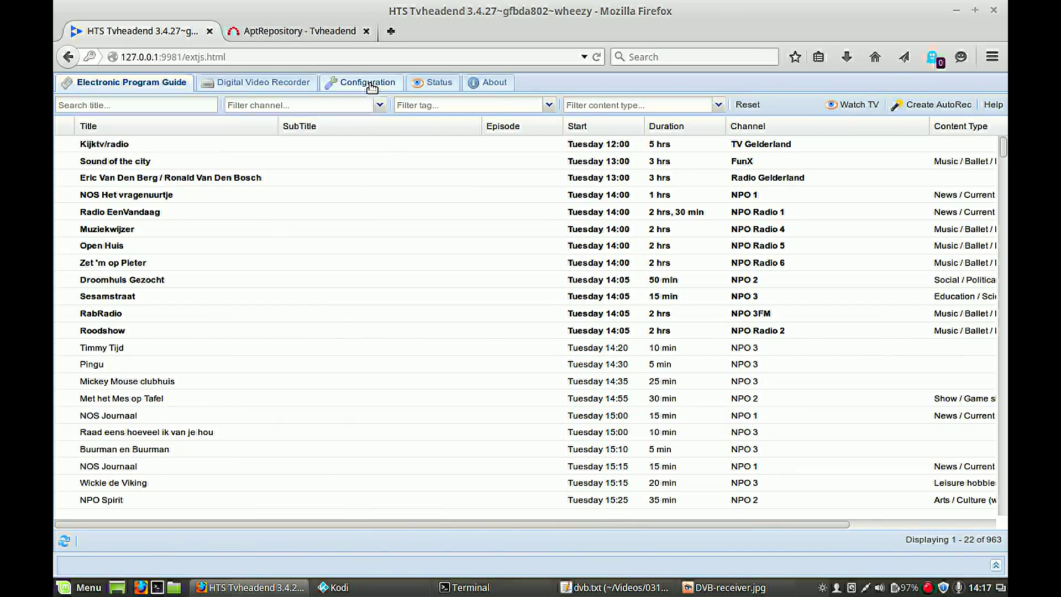
pyautogui.click(278, 83)
pyautogui.hotkey('alt', 'Tab')
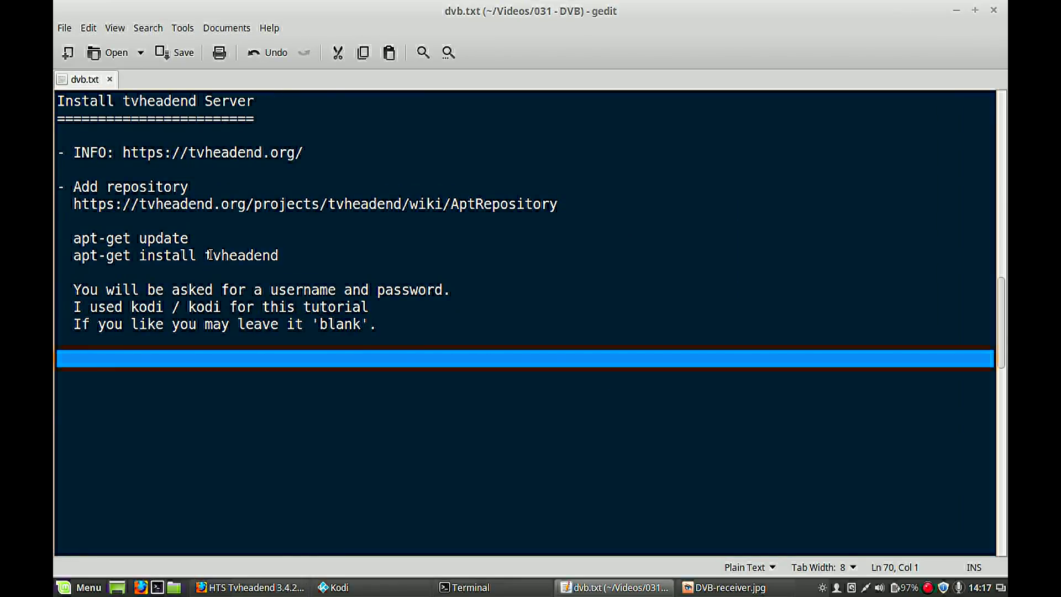
pyautogui.click(237, 320)
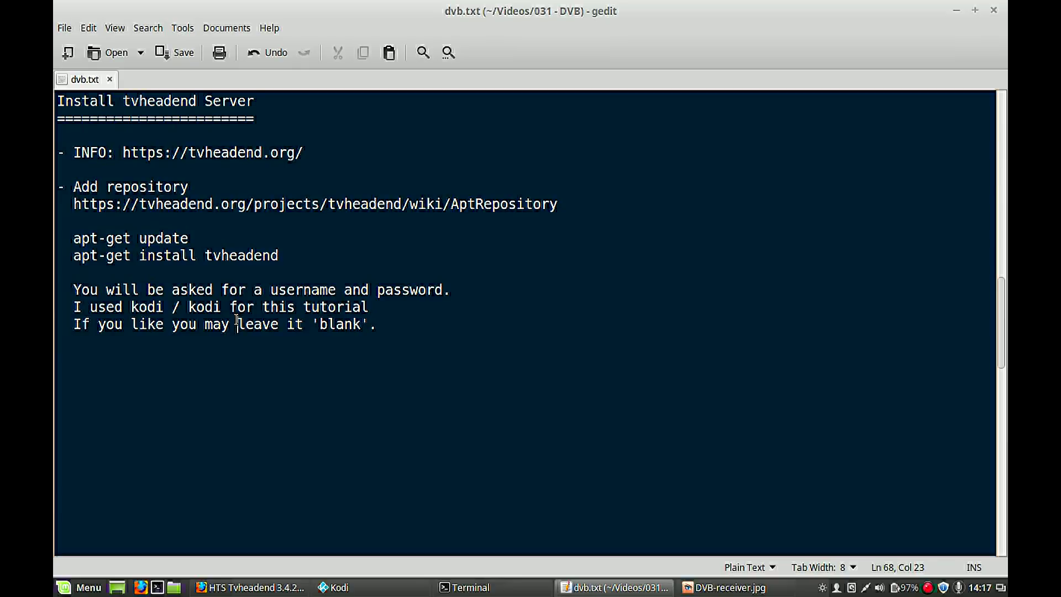
pyautogui.press('Down')
pyautogui.press('Down')
pyautogui.press('Down')
pyautogui.press('Down')
pyautogui.press('Down')
pyautogui.press('Down')
pyautogui.press('Down')
pyautogui.press('Down')
pyautogui.press('Down')
pyautogui.press('Down')
pyautogui.press('Down')
pyautogui.press('Down')
pyautogui.press('Down')
pyautogui.press('Down')
pyautogui.press('Down')
pyautogui.press('Down')
pyautogui.press('Down')
pyautogui.press('Down')
pyautogui.press('Down')
pyautogui.press('Down')
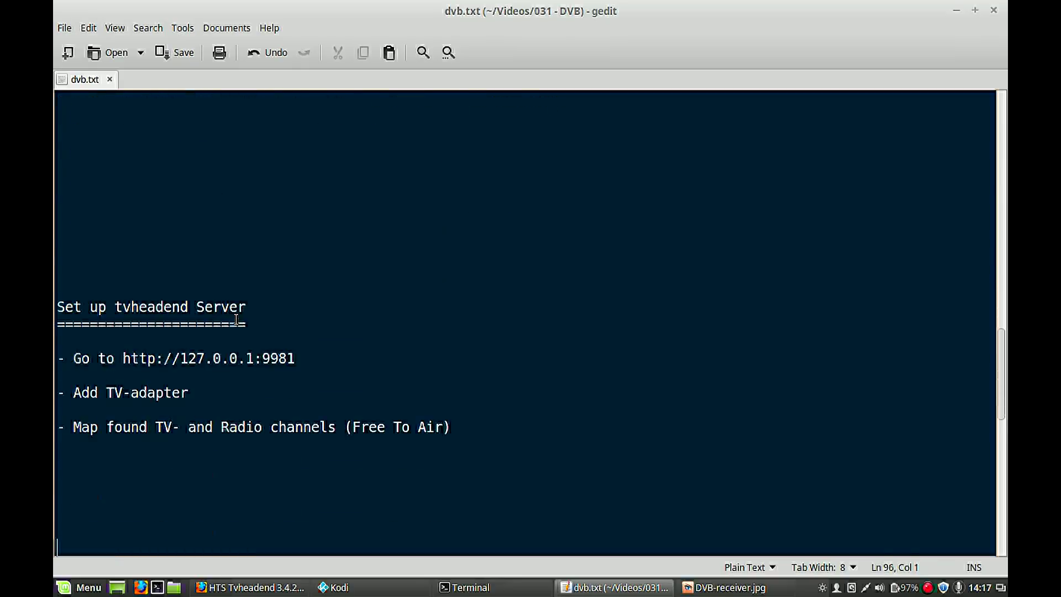
pyautogui.press('Down')
pyautogui.press('Down')
pyautogui.press('Down')
pyautogui.press('Down')
pyautogui.press('Down')
pyautogui.press('Down')
pyautogui.press('Down')
pyautogui.press('Down')
pyautogui.press('Down')
pyautogui.press('Down')
pyautogui.press('Down')
pyautogui.press('Down')
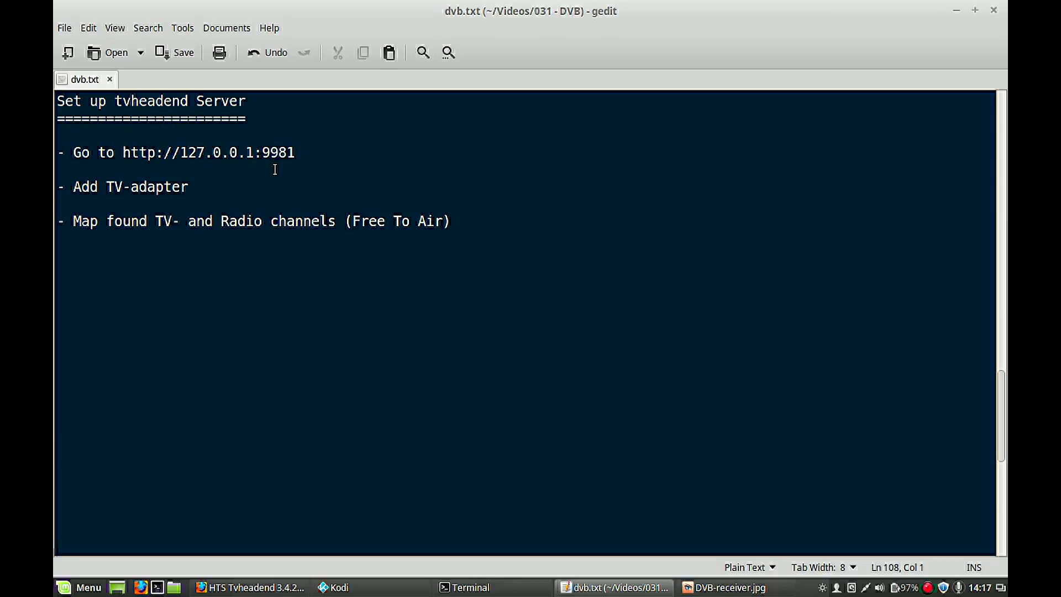
pyautogui.tripleClick(210, 154)
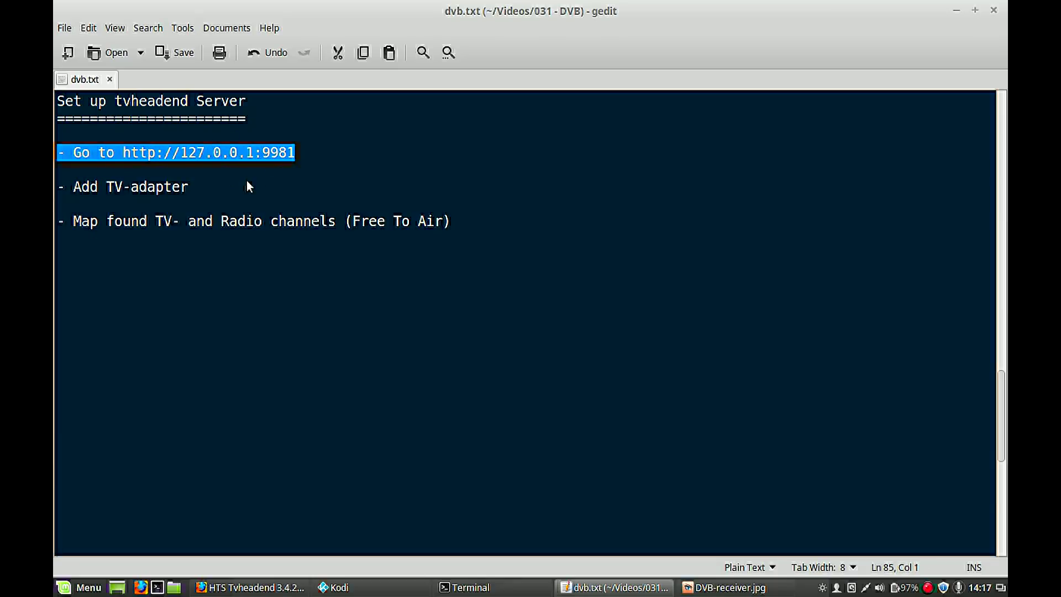
pyautogui.hotkey('alt', 'Tab')
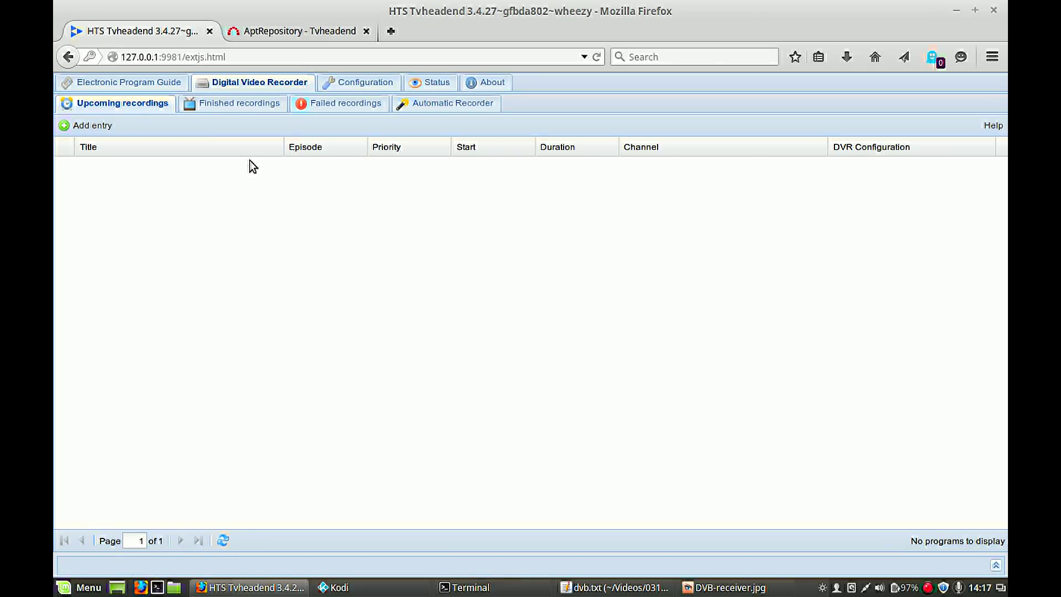
# - Under Configuration > DVB Inputs, select the Afatech AF9013 TV adapter
pyautogui.click(357, 86)
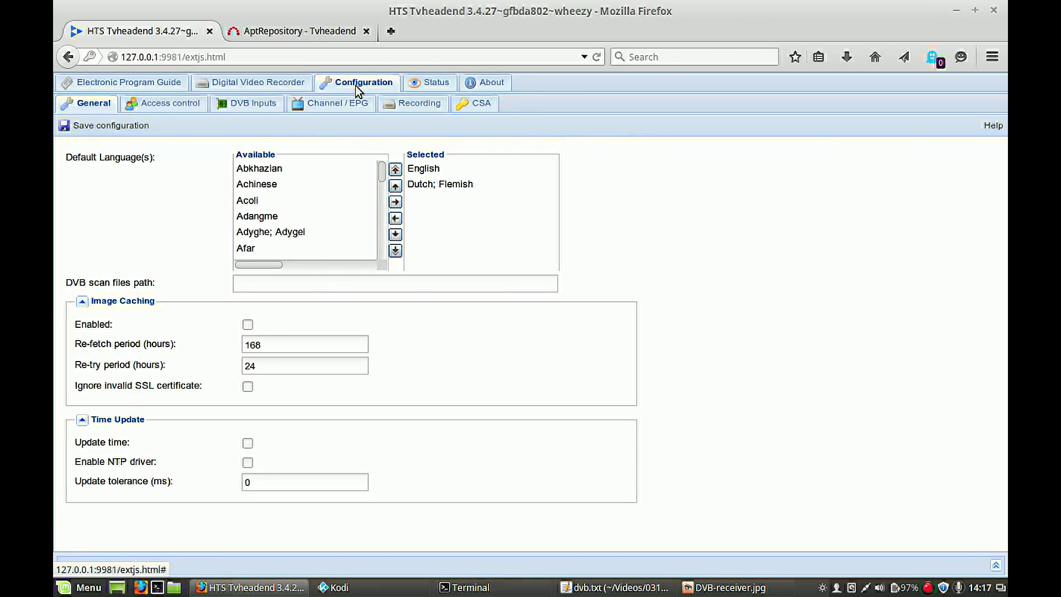
pyautogui.click(252, 105)
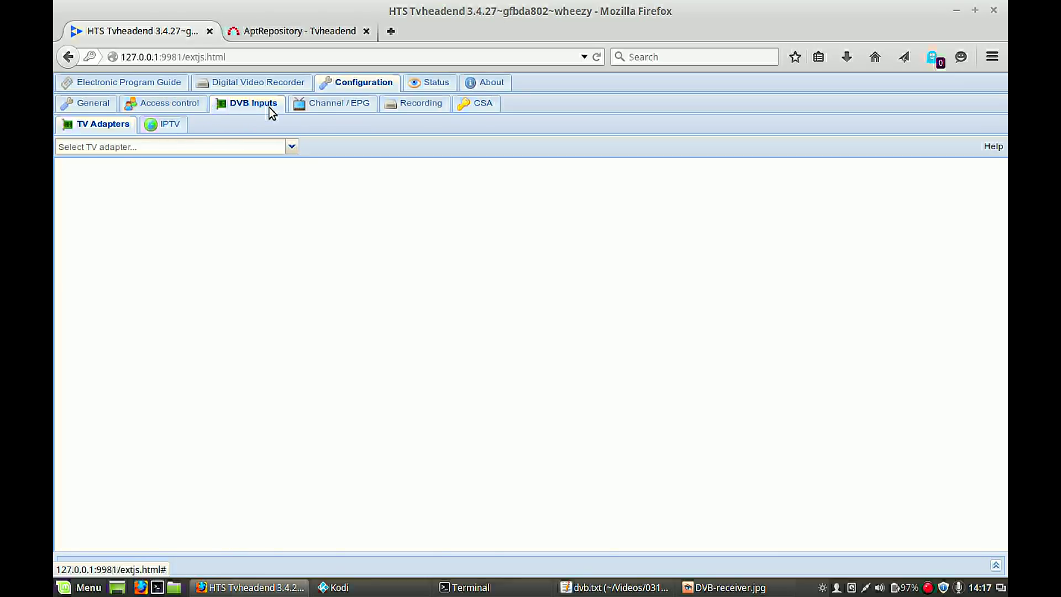
pyautogui.click(213, 149)
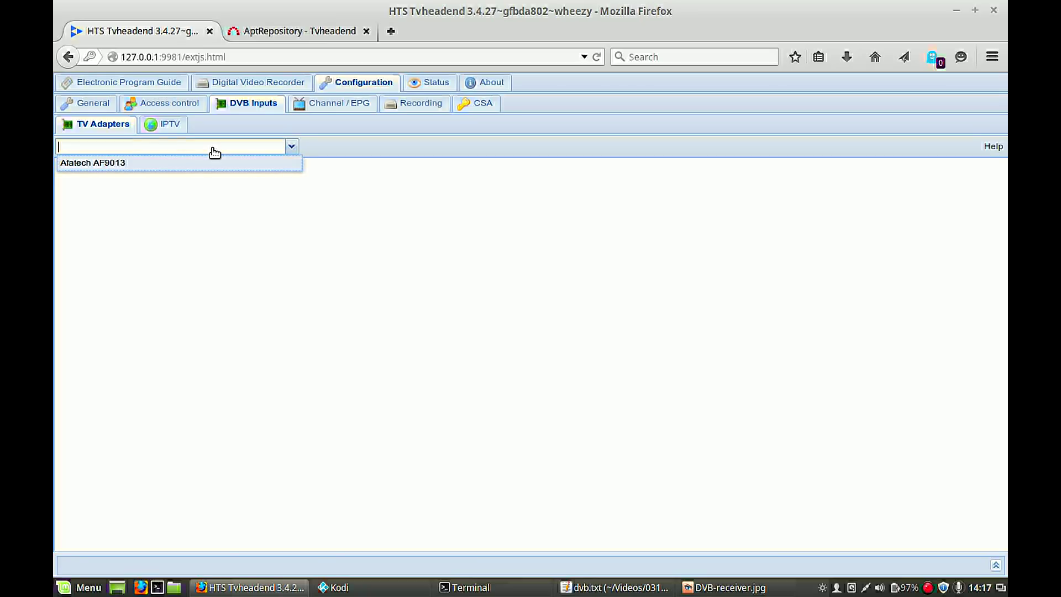
pyautogui.click(126, 164)
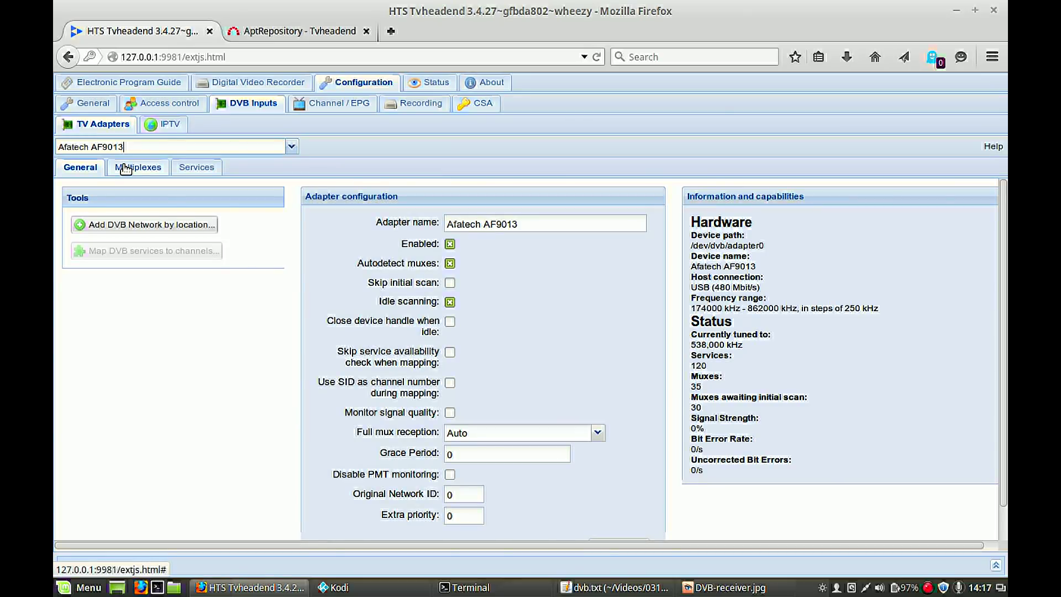
pyautogui.click(450, 243)
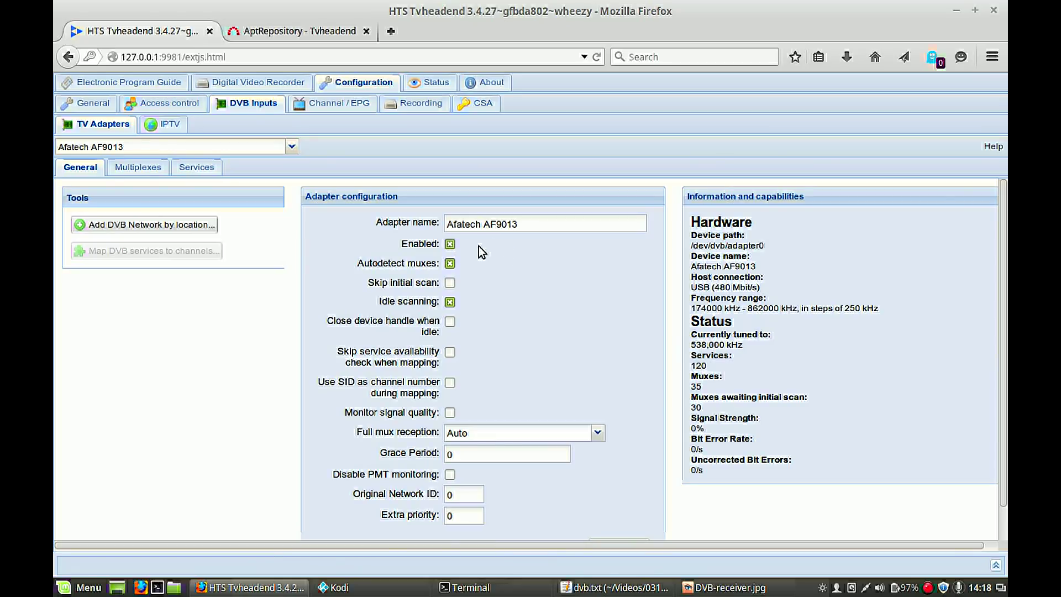
pyautogui.scroll(-1, 478, 247)
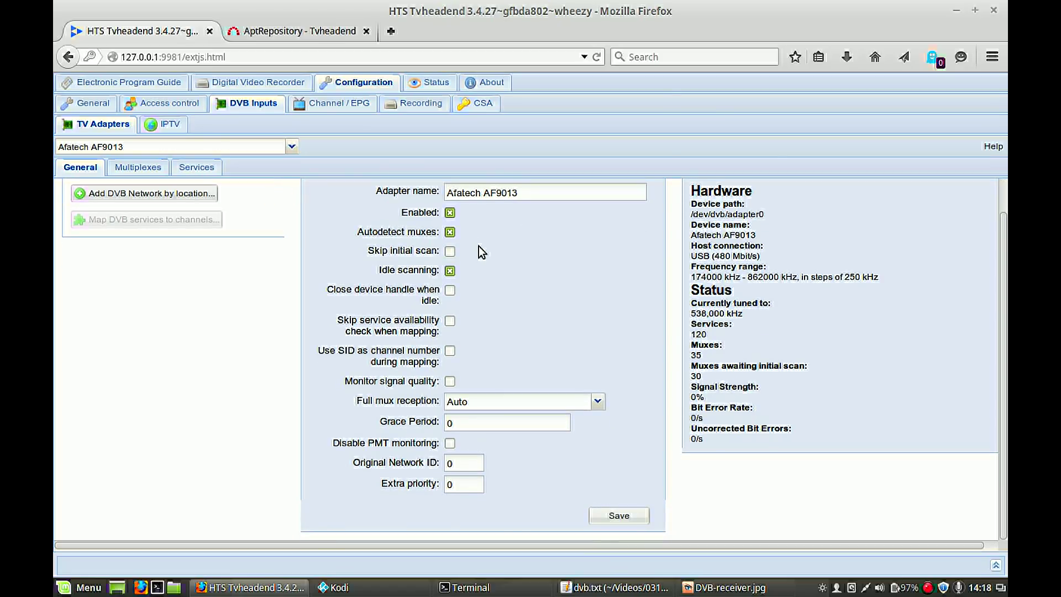
# - Add the Netherlands nl_All mux list to the adapter via 'Add DVB Network by location'
pyautogui.click(161, 193)
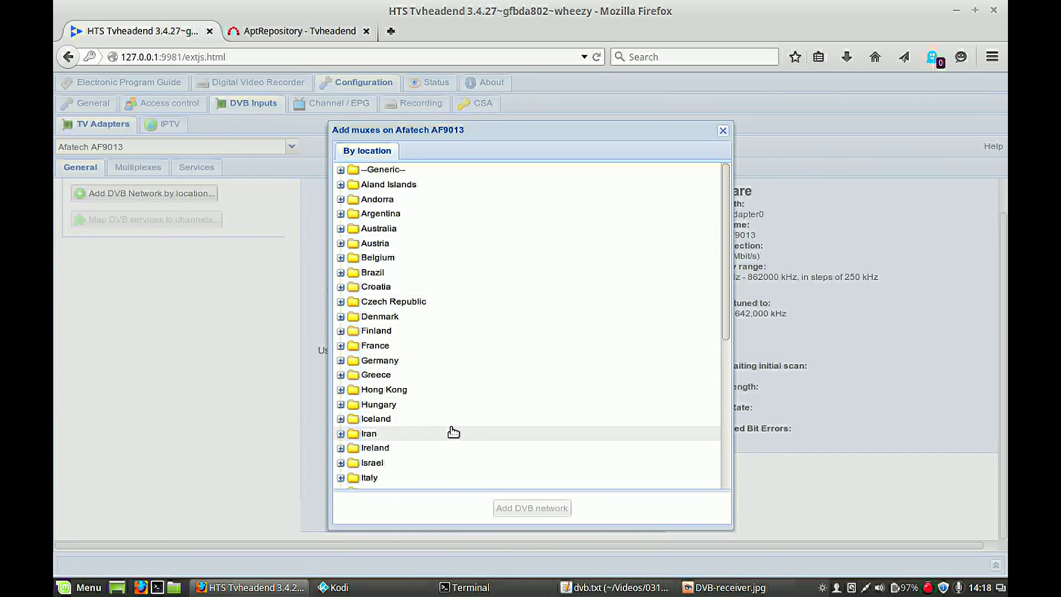
pyautogui.scroll(-5, 452, 432)
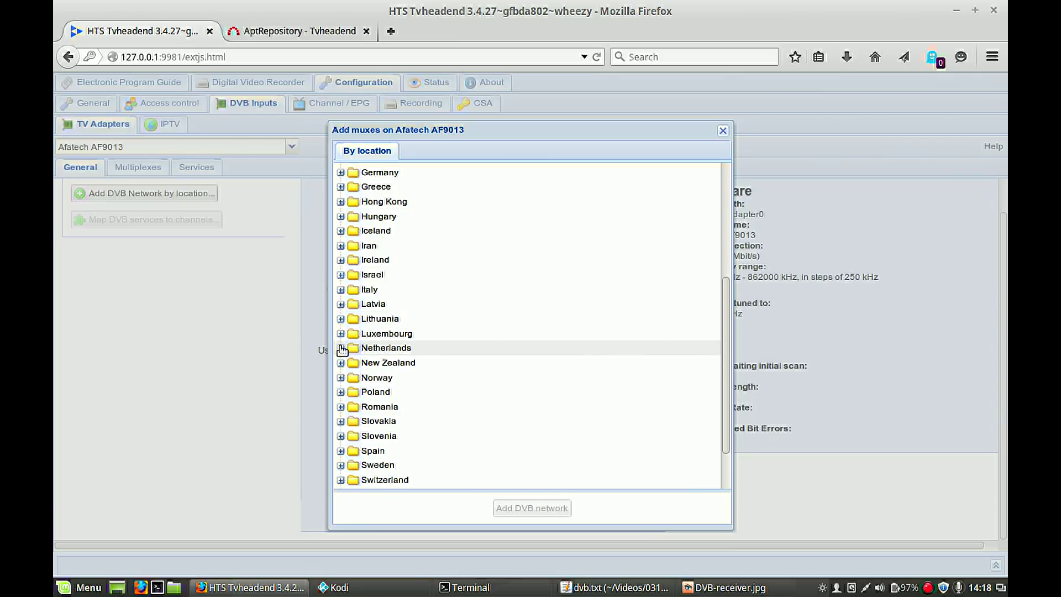
pyautogui.click(340, 349)
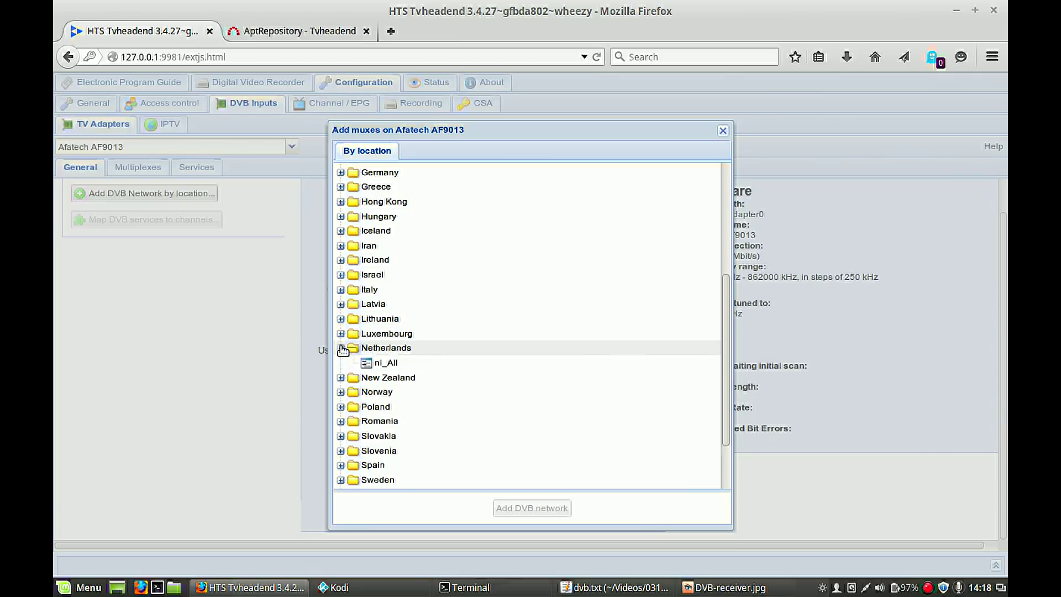
pyautogui.click(382, 364)
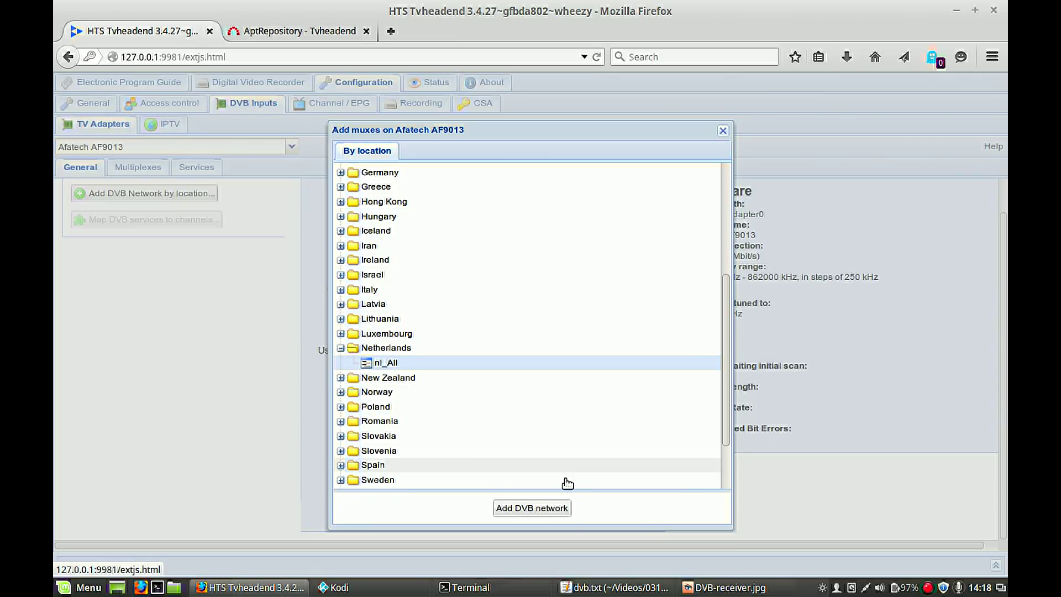
pyautogui.click(531, 508)
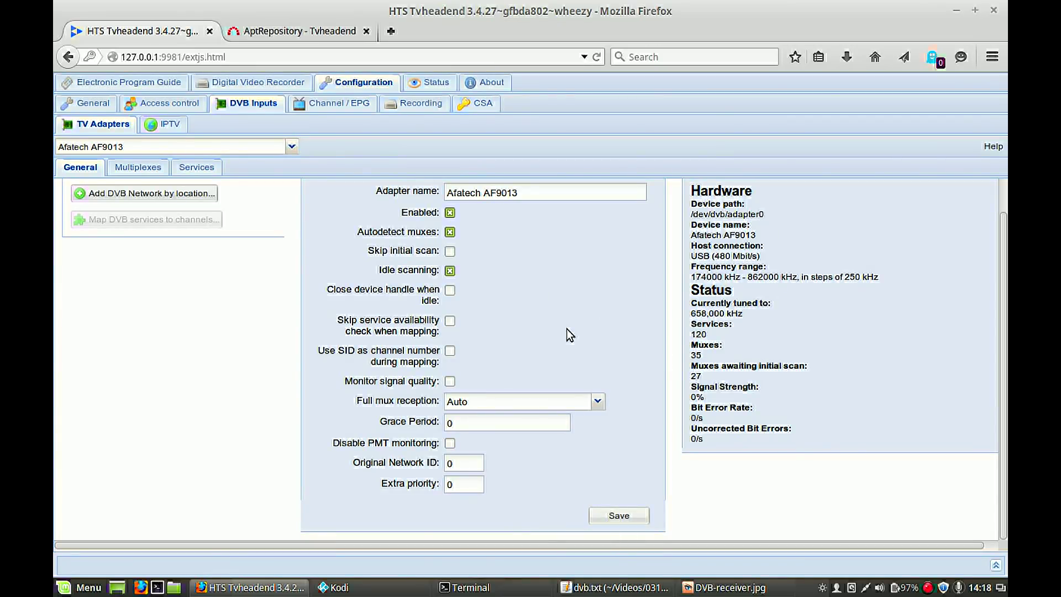
# - Save the adapter configuration and review the scanned QAM64 muxes on the Multiplexes tab
pyautogui.click(625, 517)
pyautogui.click(136, 168)
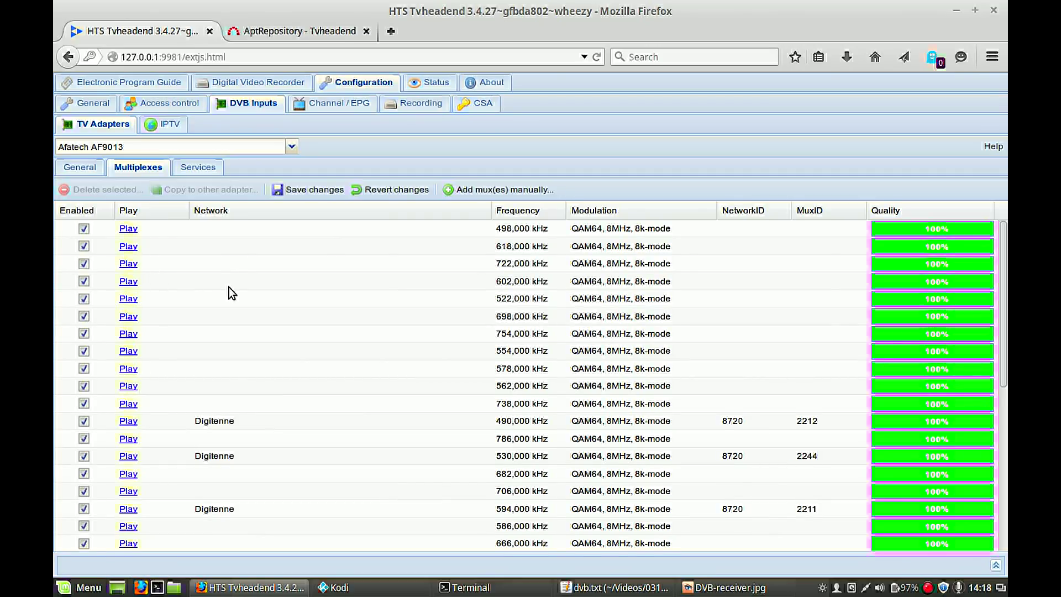
pyautogui.scroll(-5, 229, 288)
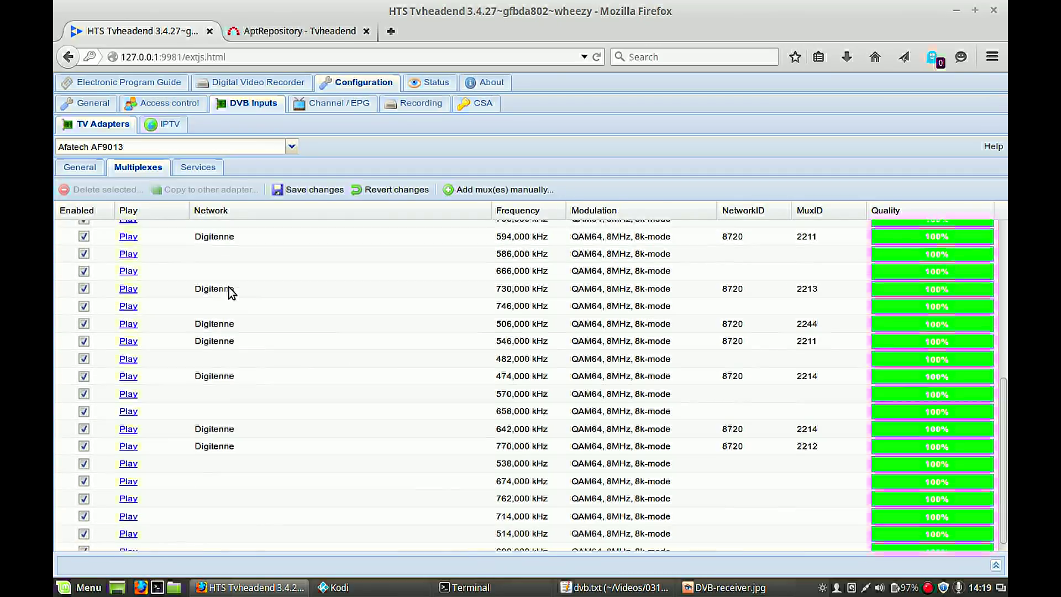
pyautogui.scroll(5, 229, 288)
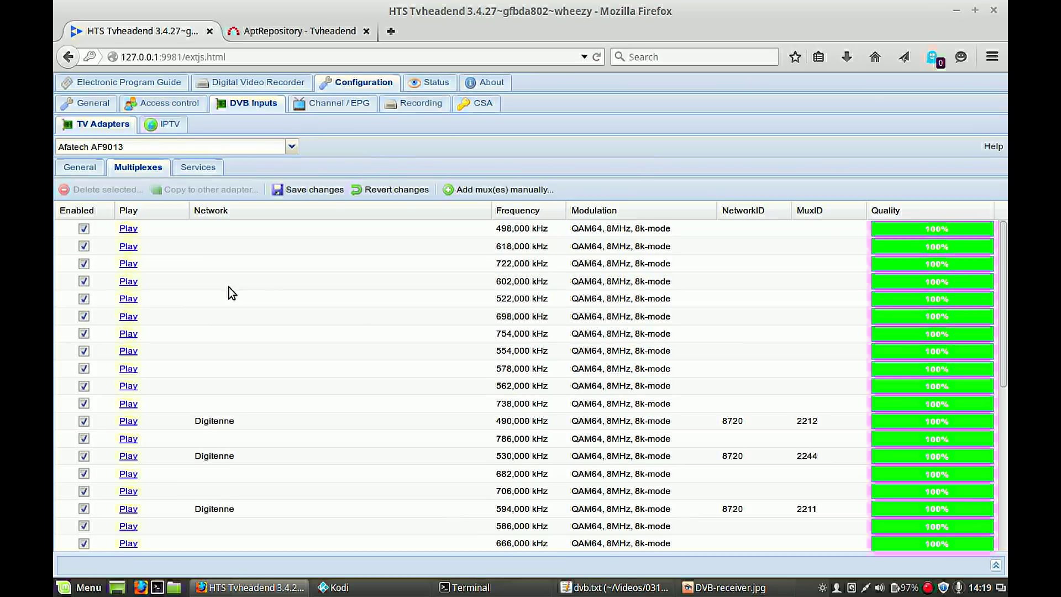
pyautogui.scroll(-2, 354, 322)
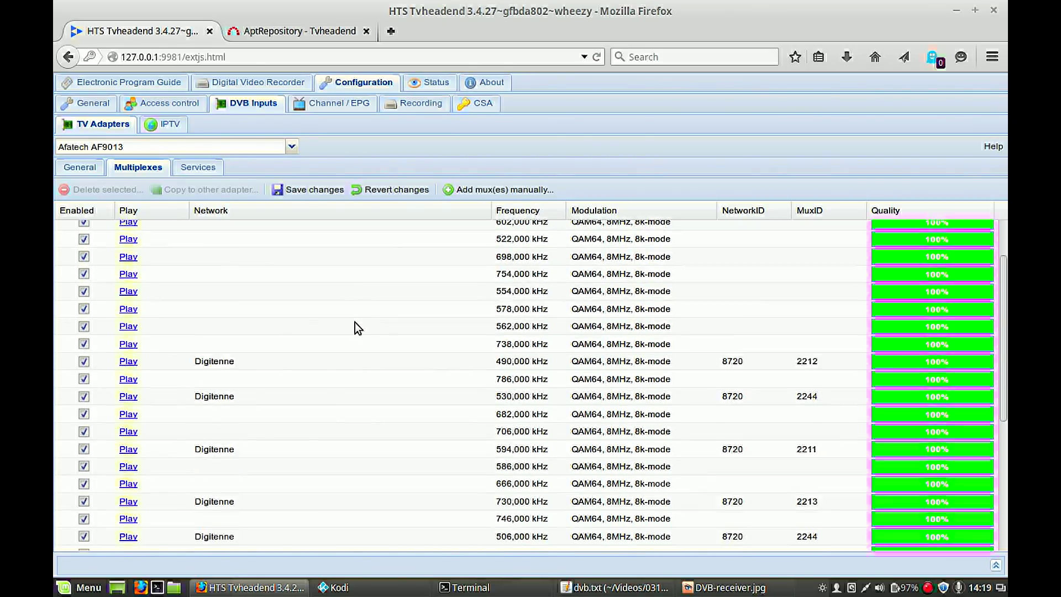
pyautogui.scroll(2, 355, 323)
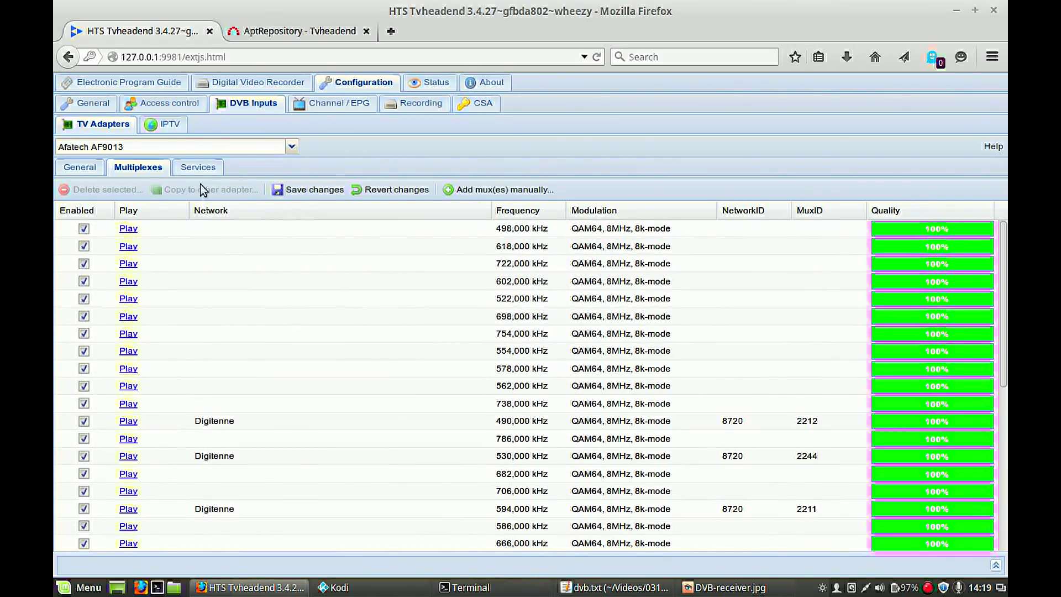
# - Browse the Services tab to check the free NPO and FunX services are enabled and mapped
pyautogui.click(192, 170)
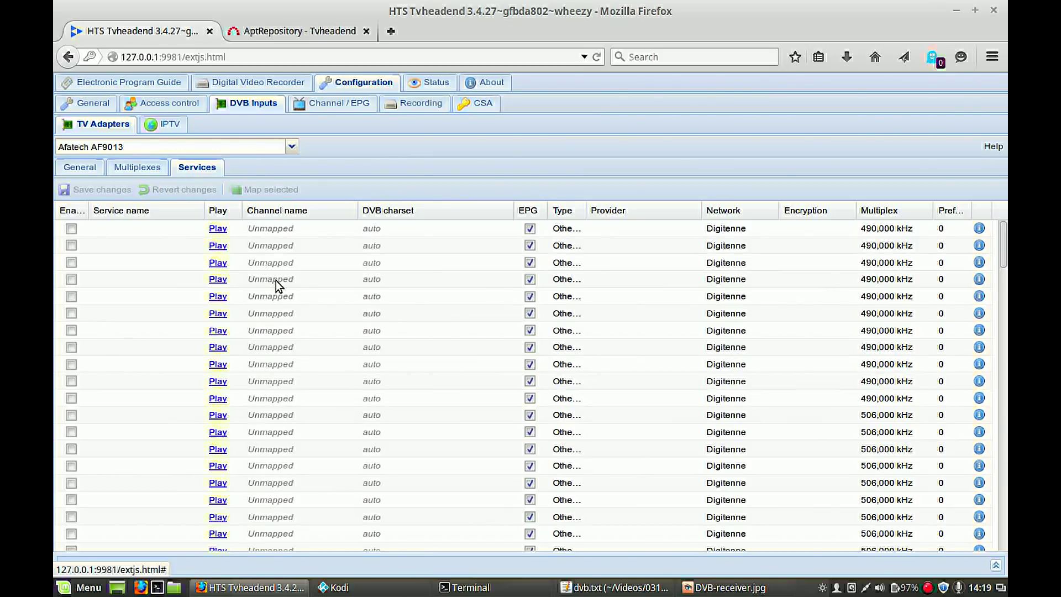
pyautogui.scroll(-15, 277, 281)
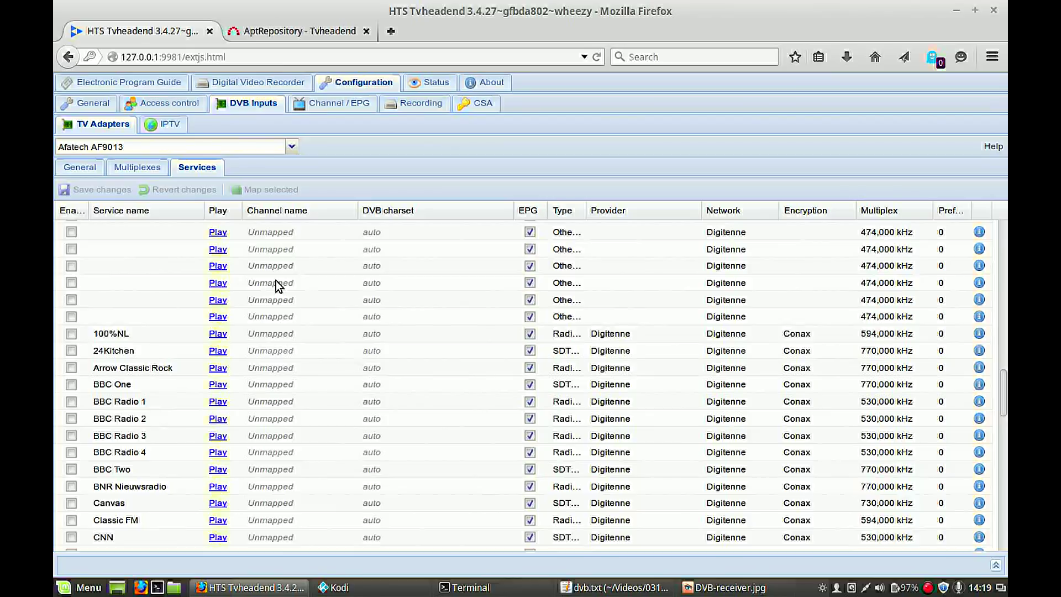
pyautogui.scroll(10, 277, 280)
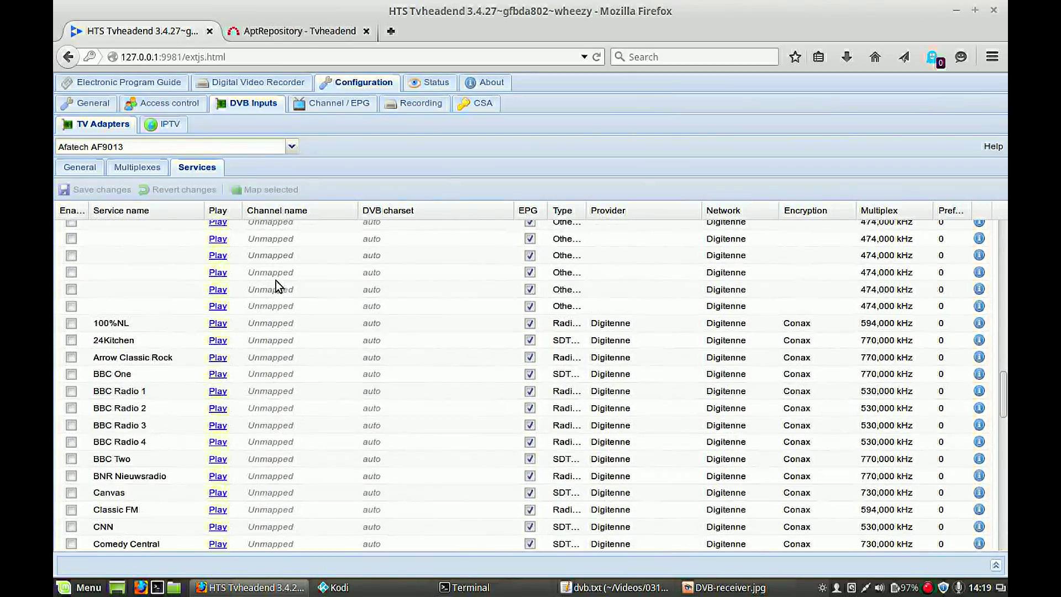
pyautogui.scroll(-6, 276, 280)
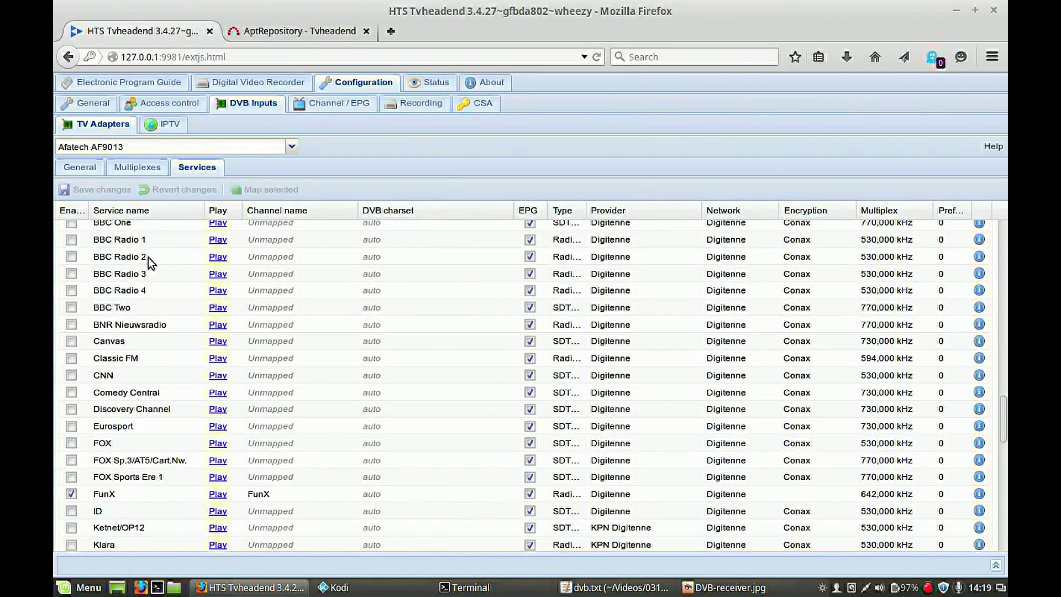
pyautogui.scroll(4, 357, 297)
pyautogui.scroll(-4, 356, 297)
pyautogui.scroll(-5, 423, 427)
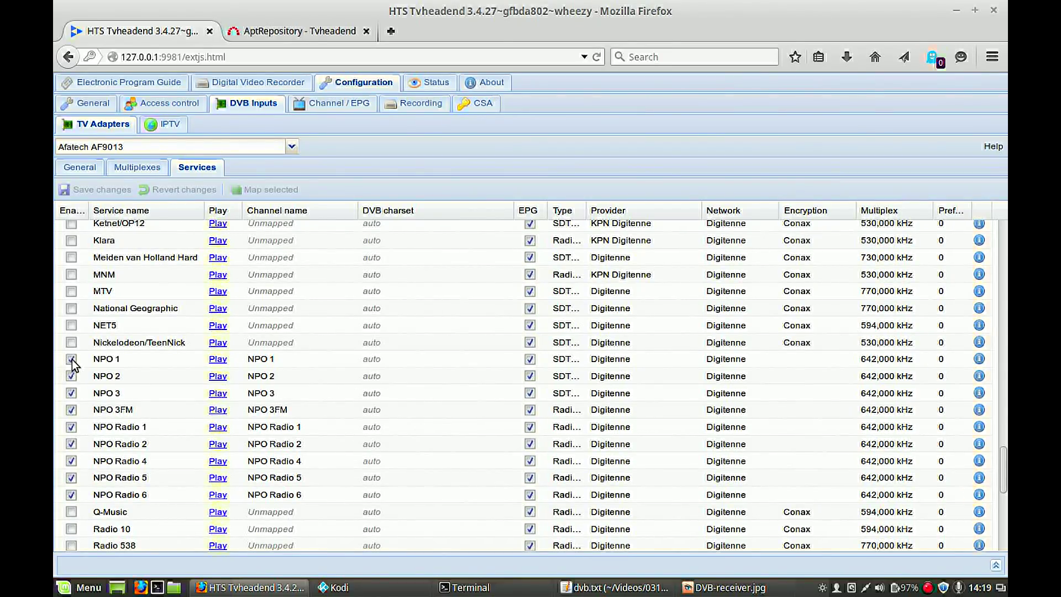
# - Check the NPO 1 and NPO 2 channel names, leave them unchanged, and map NPO 1
pyautogui.click(281, 359)
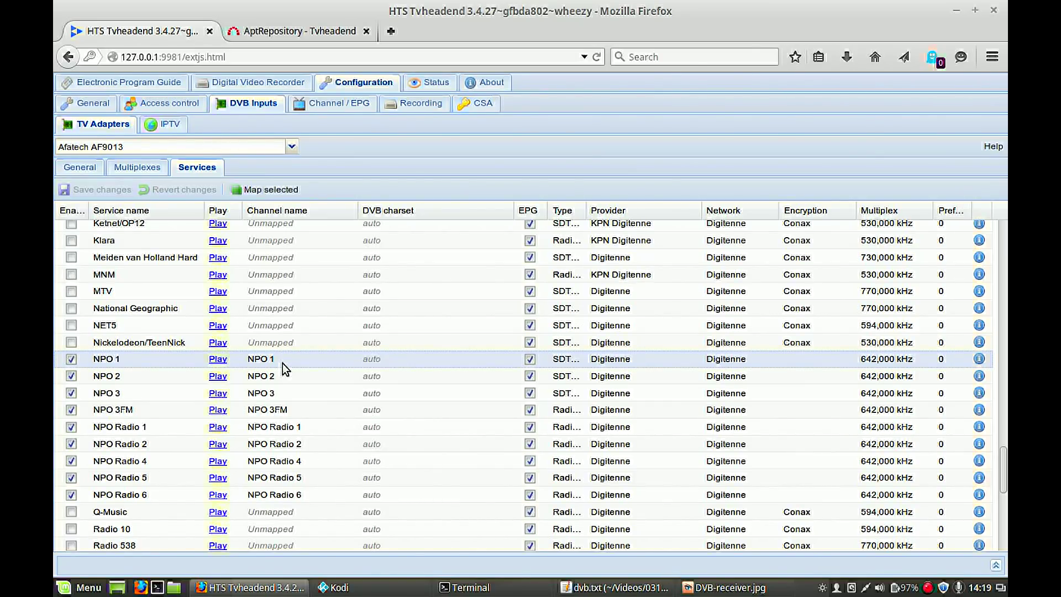
pyautogui.doubleClick(283, 363)
pyautogui.click(276, 376)
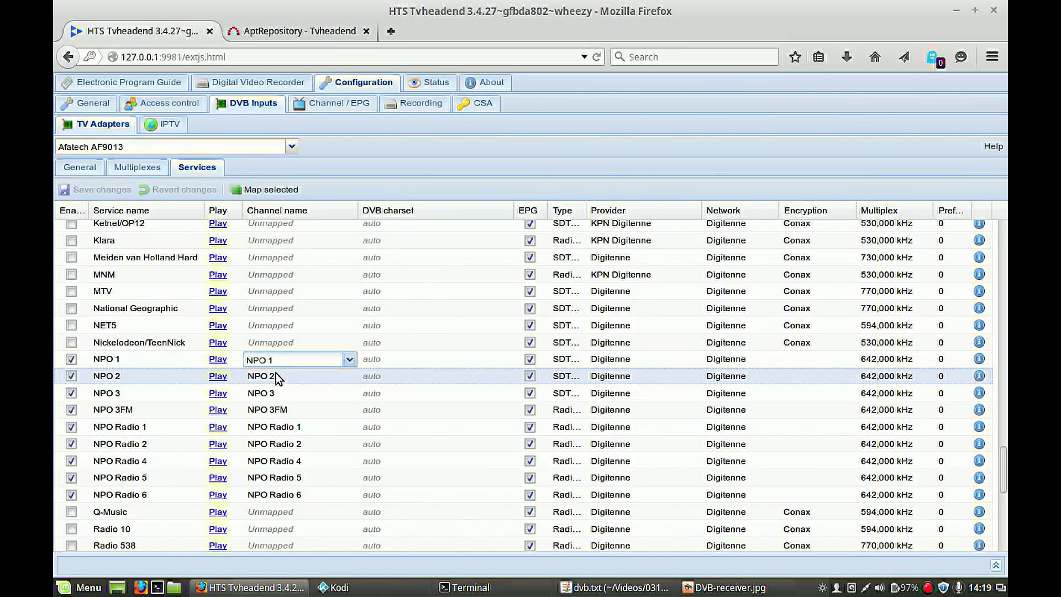
pyautogui.doubleClick(280, 376)
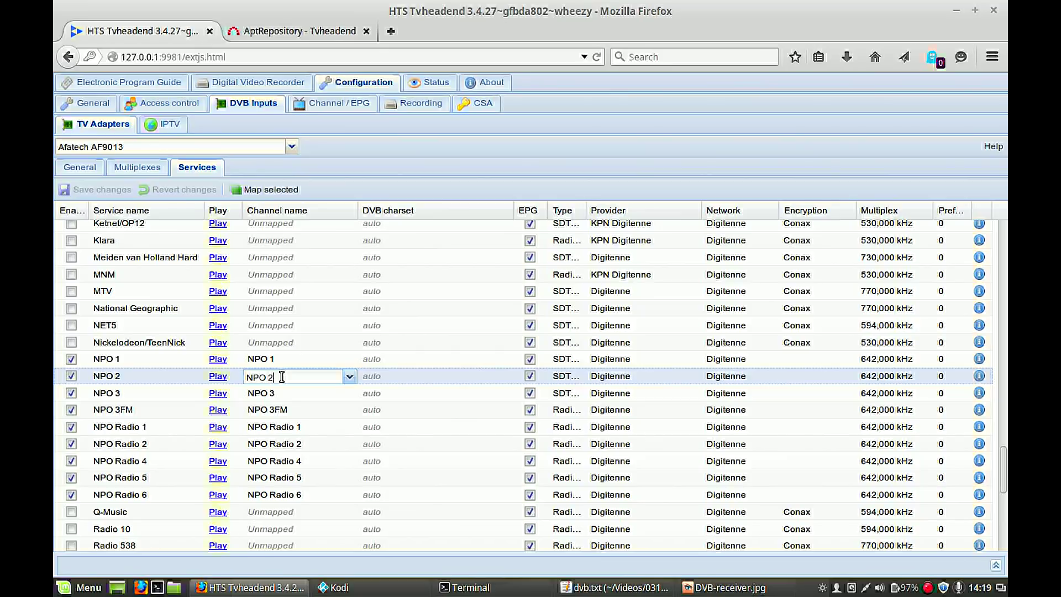
pyautogui.click(283, 358)
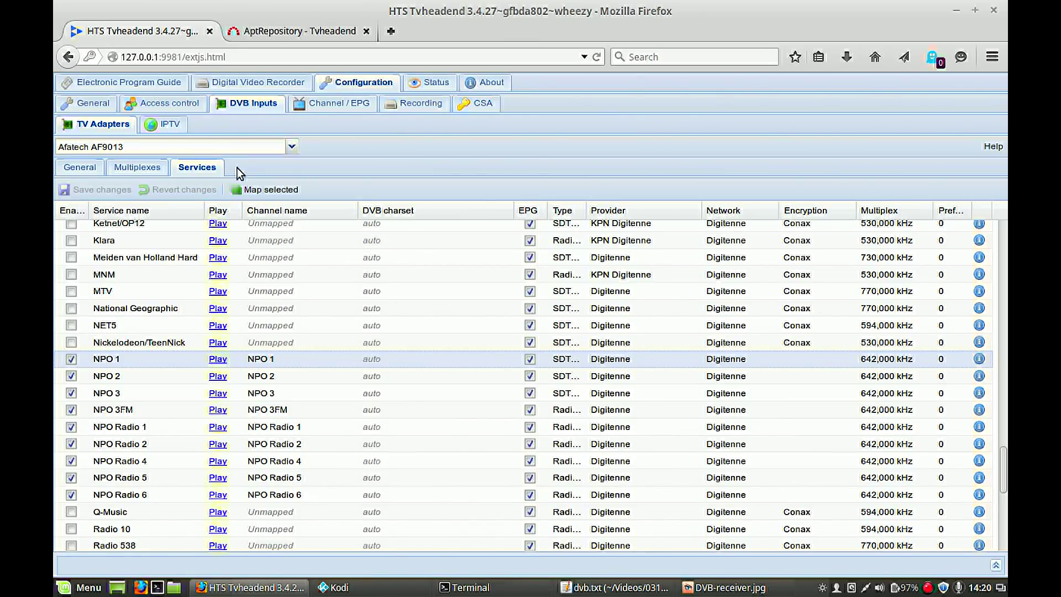
pyautogui.click(265, 194)
# - View the 12 Digitenne-tagged channels, NPO 1–3 through FunX, in the Channel / EPG list
pyautogui.click(327, 104)
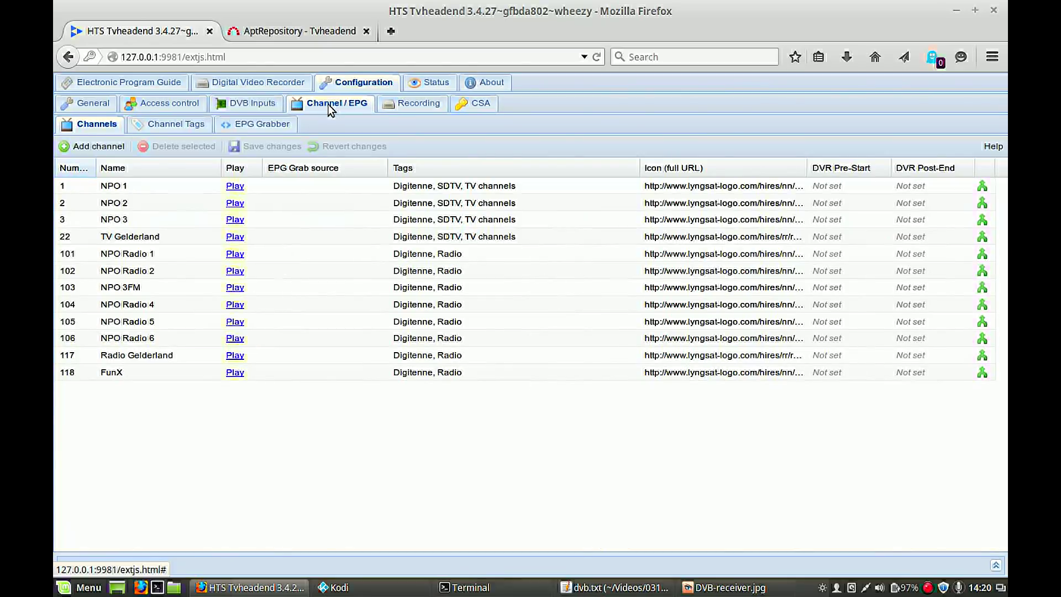